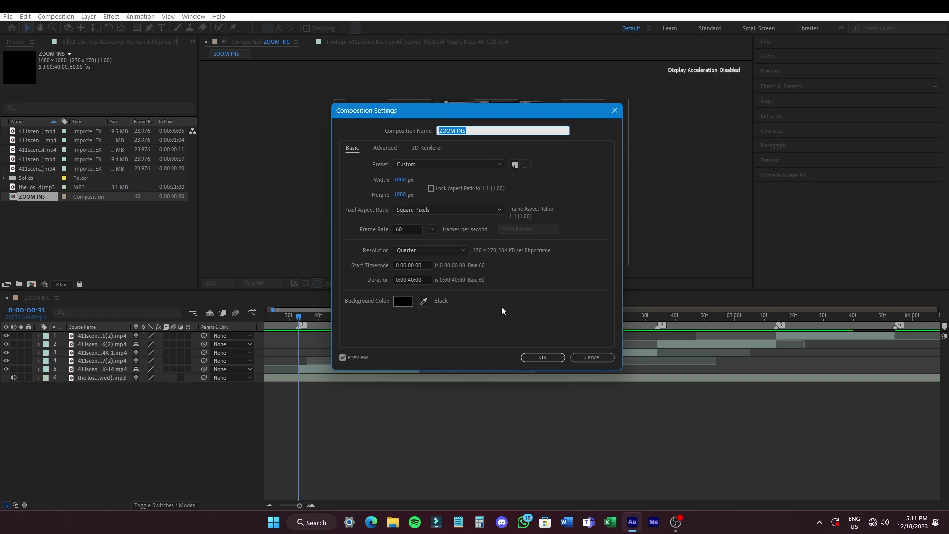
# - Dismiss Composition Settings and switch on frame blending and motion blur for the earliest Batman clip
pyautogui.click(592, 358)
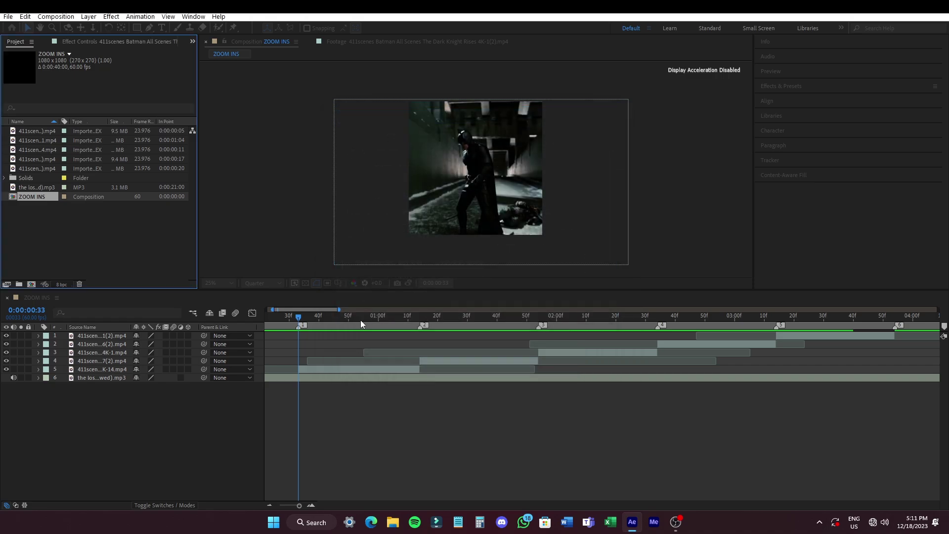
pyautogui.click(324, 368)
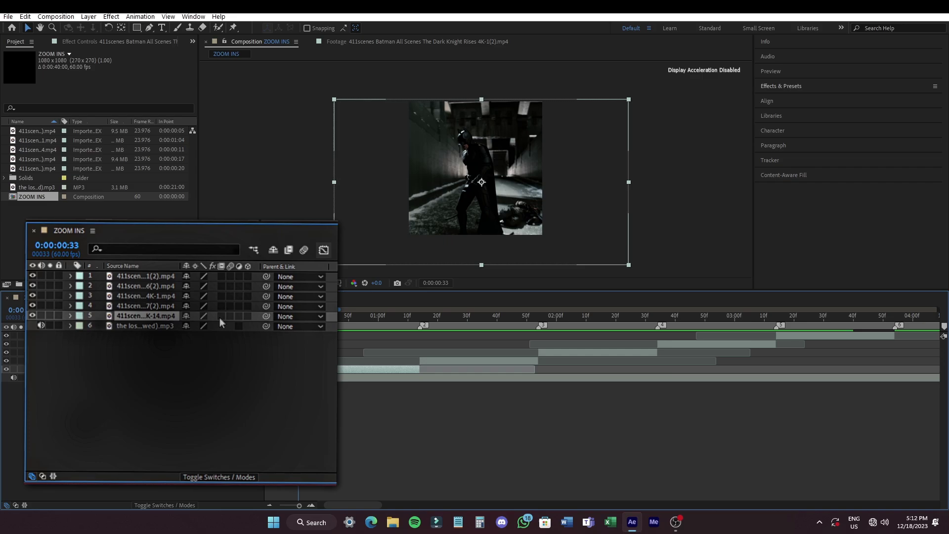
pyautogui.click(227, 307)
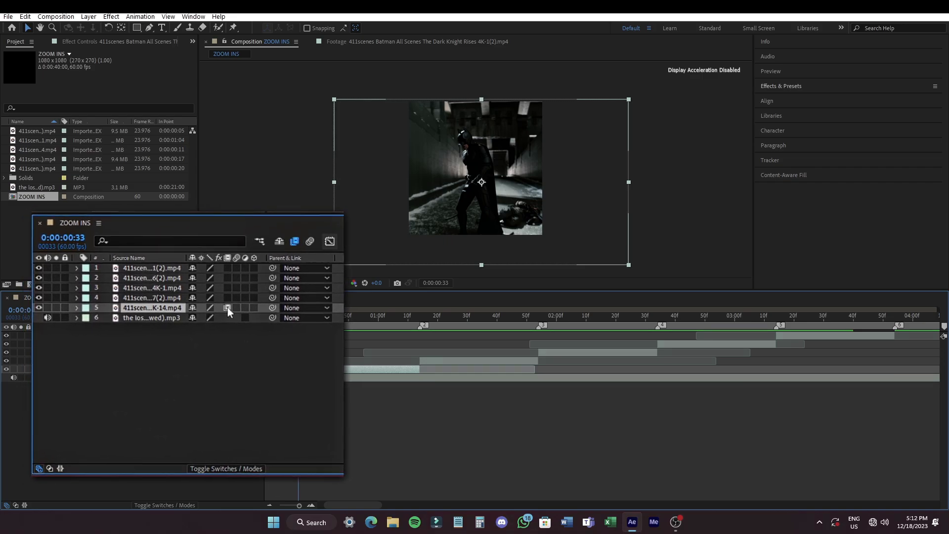
pyautogui.click(234, 306)
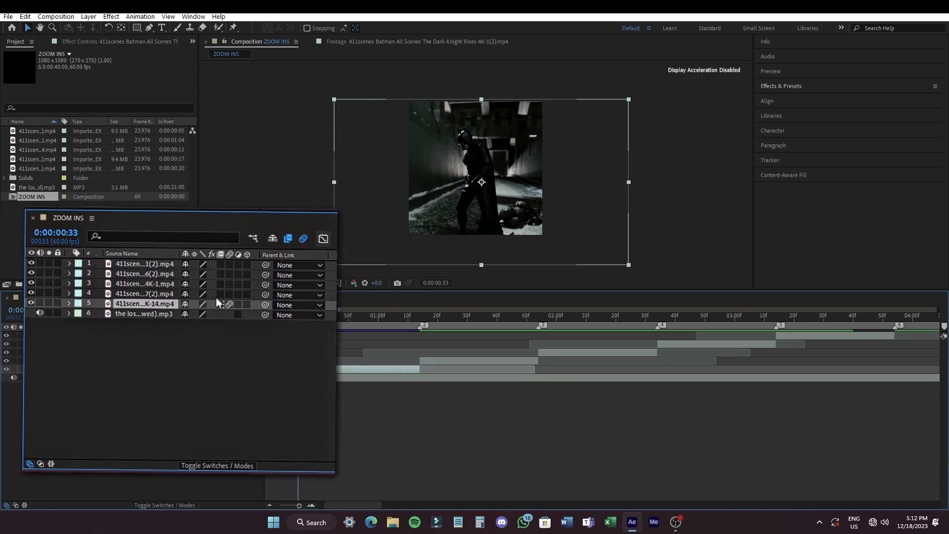
# - Switch on frame blending and motion blur for the remaining four clip layers, then deselect them
pyautogui.click(227, 296)
pyautogui.click(237, 296)
pyautogui.click(227, 286)
pyautogui.click(236, 286)
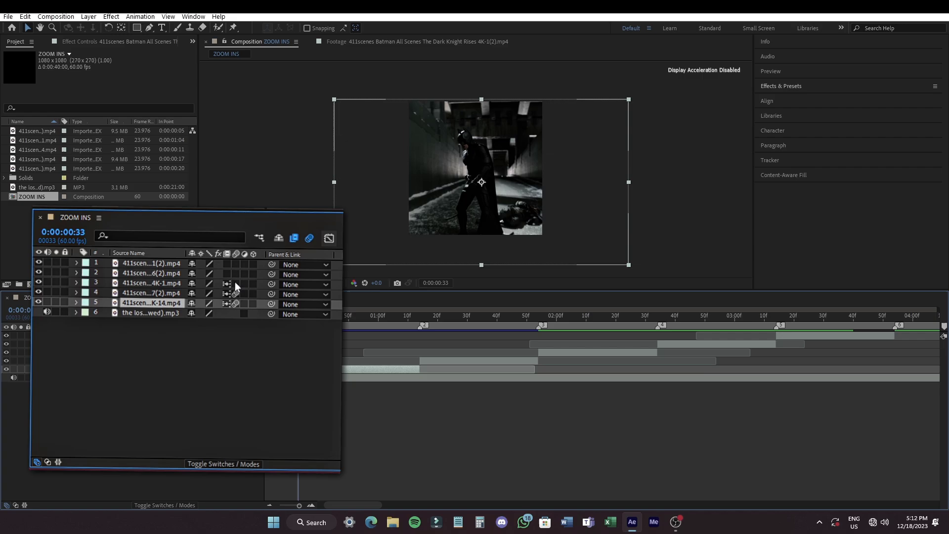
pyautogui.click(230, 277)
pyautogui.click(237, 277)
pyautogui.click(227, 267)
pyautogui.click(236, 267)
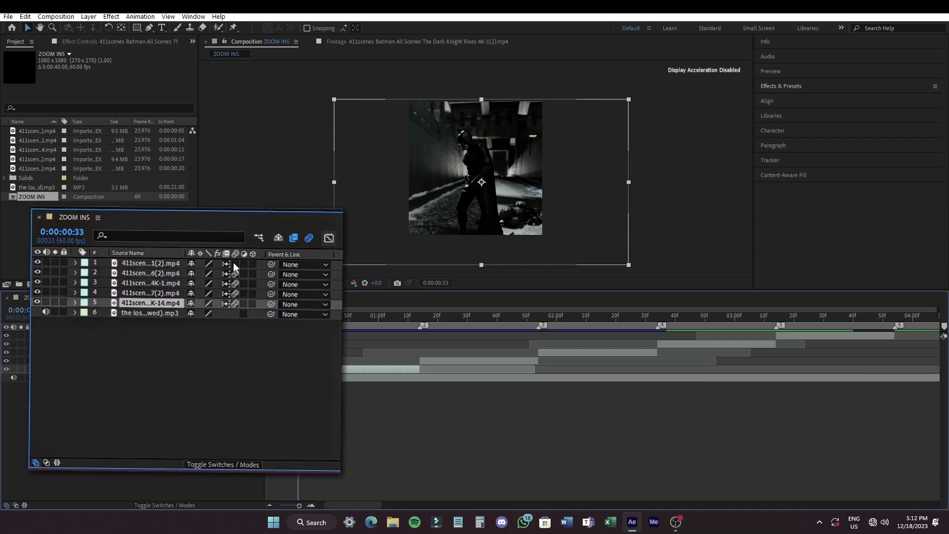
pyautogui.click(359, 390)
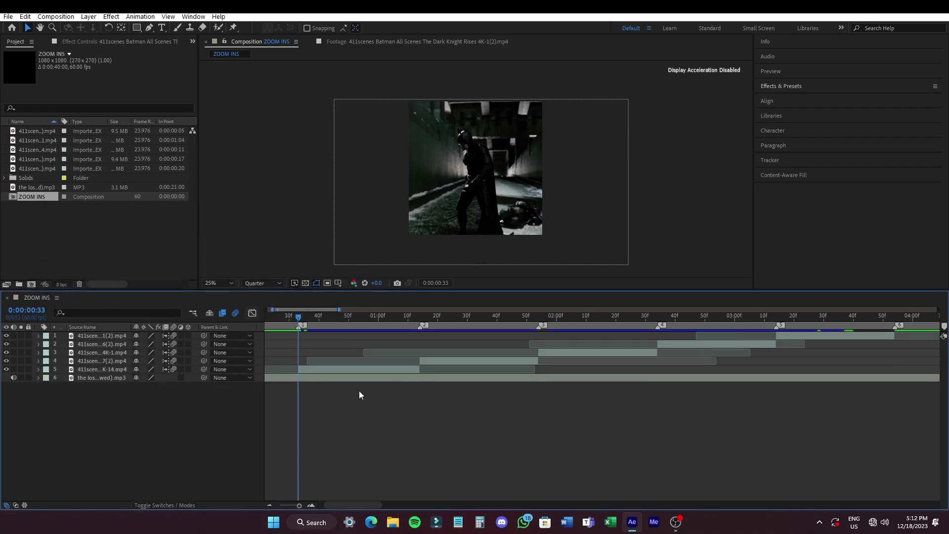
# - Pre-compose the earliest clip and layer 4 each into their own comps
pyautogui.click(339, 369)
pyautogui.rightClick(339, 370)
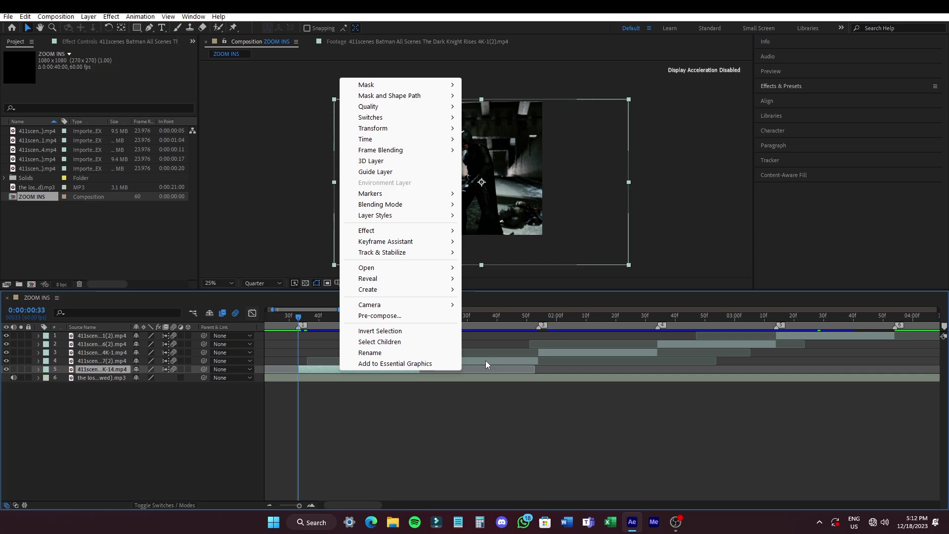
pyautogui.click(389, 316)
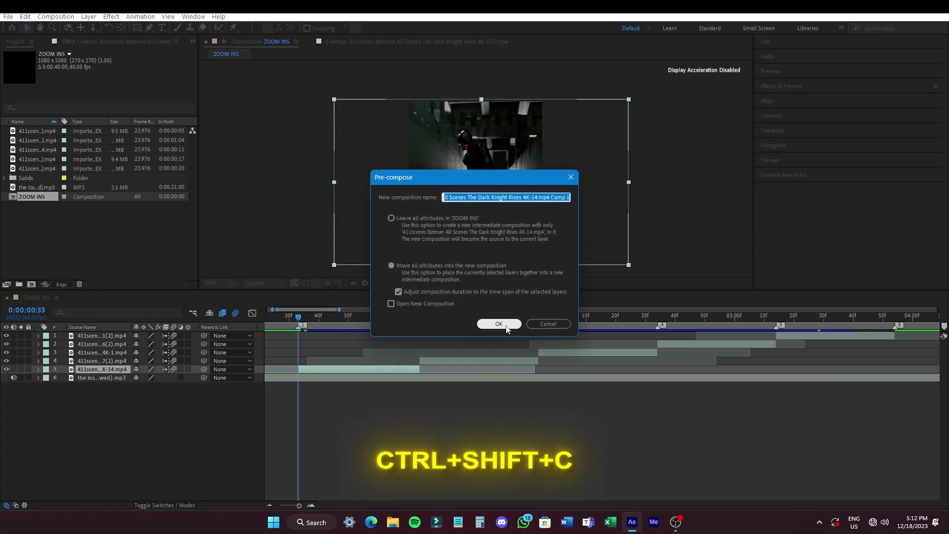
pyautogui.click(496, 326)
pyautogui.click(452, 361)
pyautogui.hotkey('ctrl', 'shift', 'c')
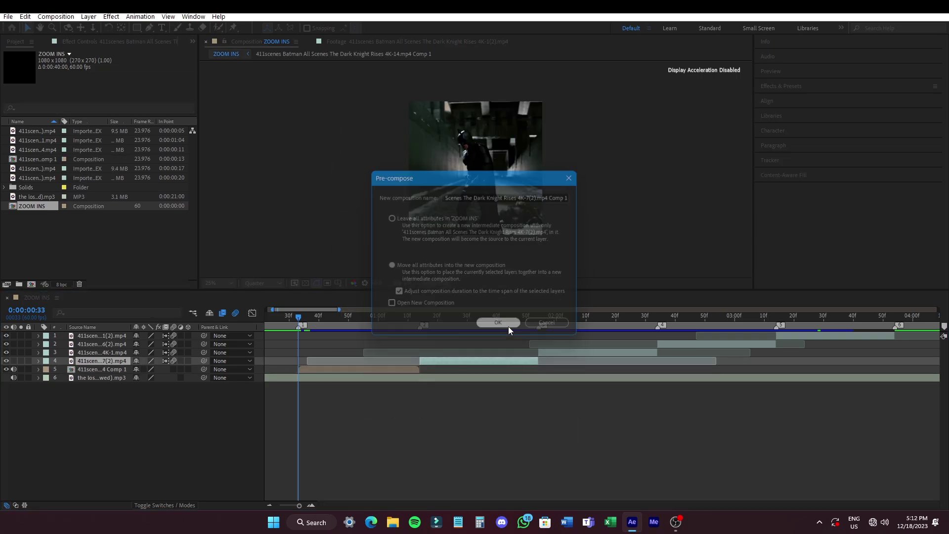
pyautogui.click(509, 326)
# - Bring up layer 3's actions and apply Twixtor from Effects & Presets to the earliest clip
pyautogui.click(723, 351)
pyautogui.rightClick(790, 352)
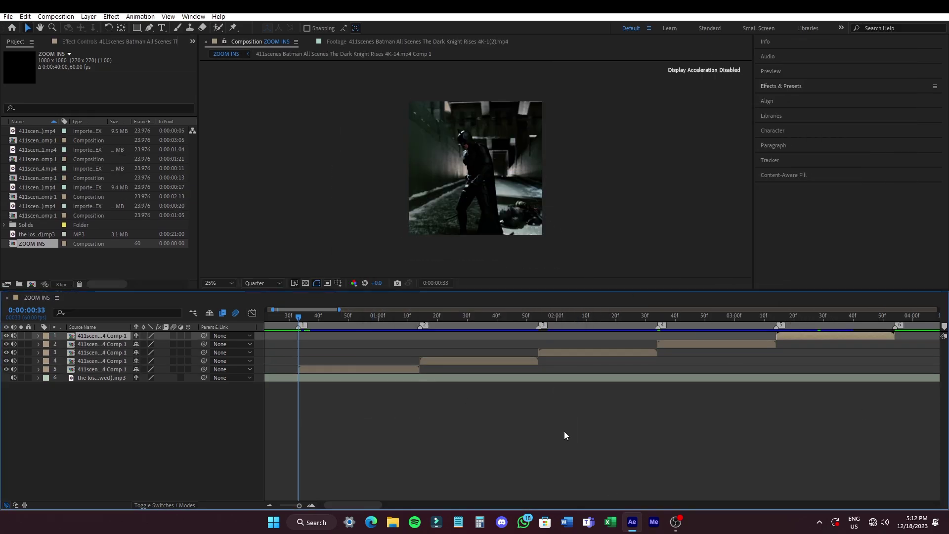
pyautogui.moveTo(790, 126); pyautogui.dragTo(834, 145)
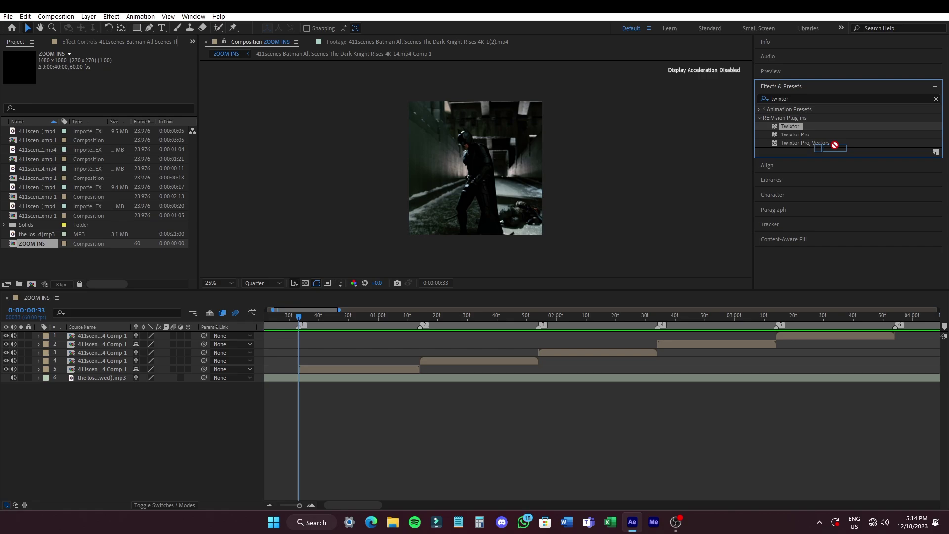
pyautogui.moveTo(309, 432); pyautogui.dragTo(334, 374)
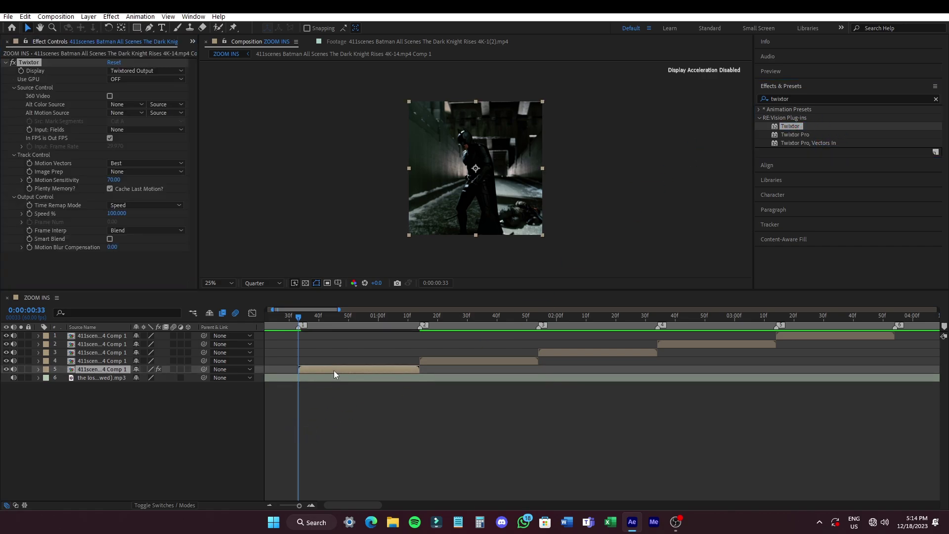
# - Turn off In FPS is Out FPS and set Twixtor's input frame rate to 23.976
pyautogui.click(335, 374)
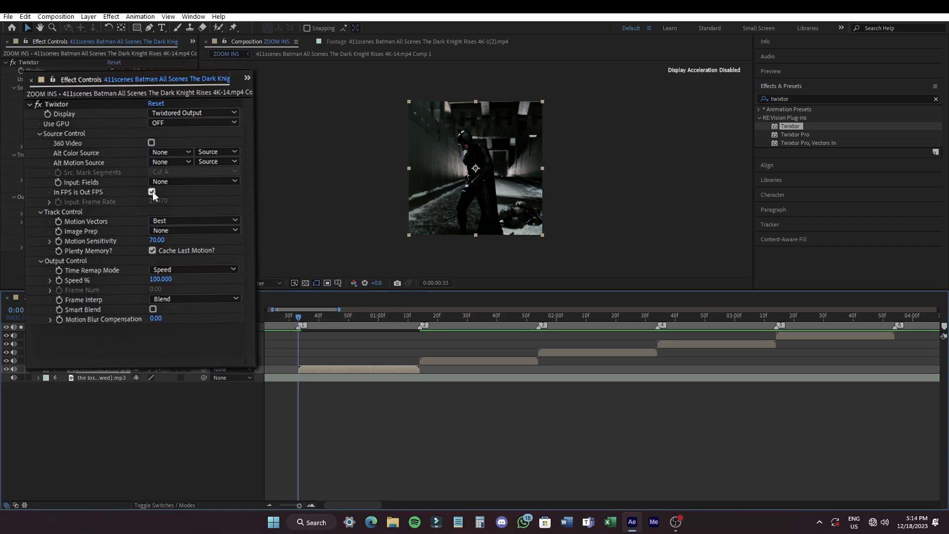
pyautogui.click(151, 192)
pyautogui.click(159, 201)
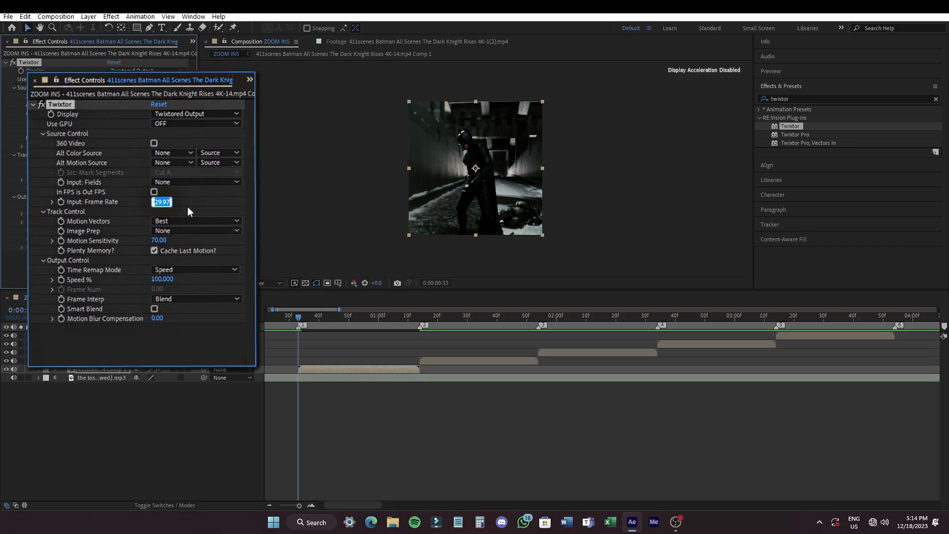
pyautogui.write('23.')
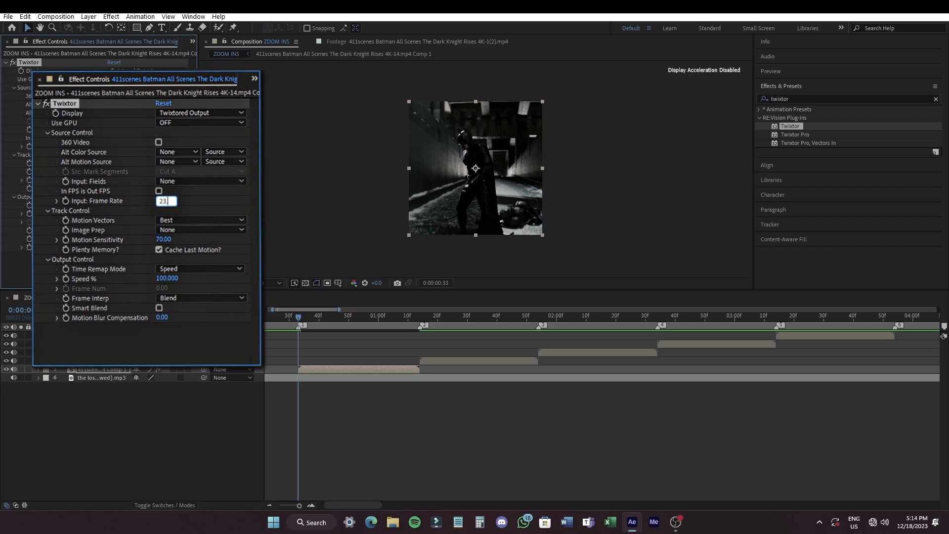
pyautogui.write('976')
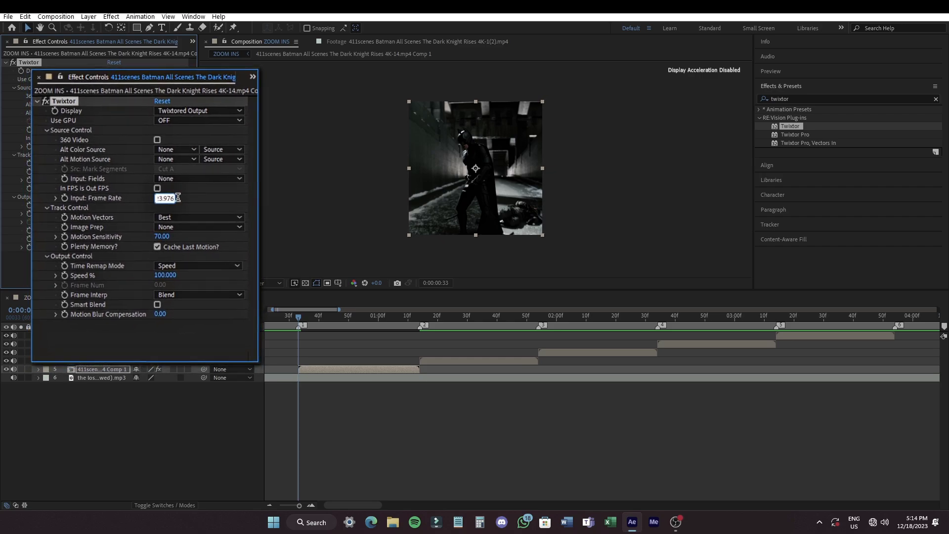
pyautogui.press('Return')
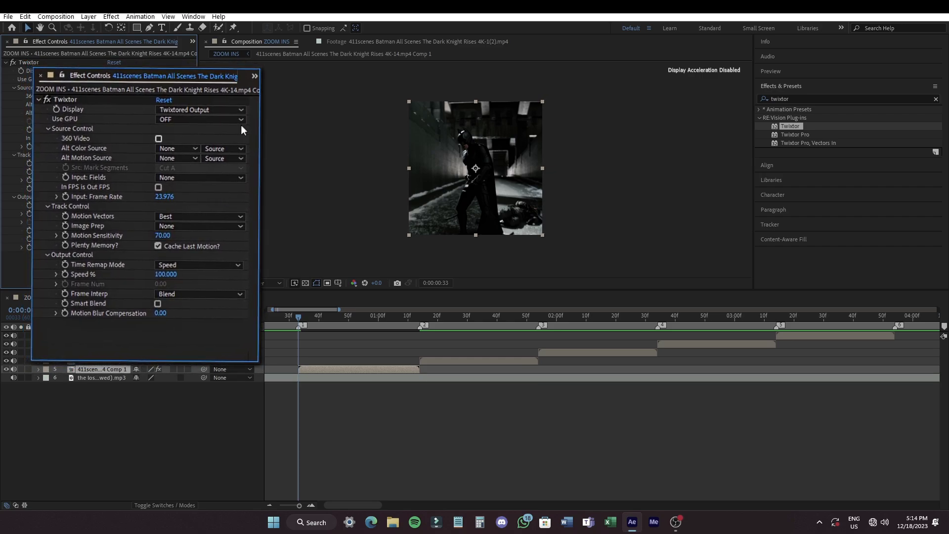
# - Set Motion Sensitivity to 100, Image Prep to Contrast/Edge Enhance, and Frame Interp to Motion Weighted Blend
pyautogui.hotkey('ctrl', '0')
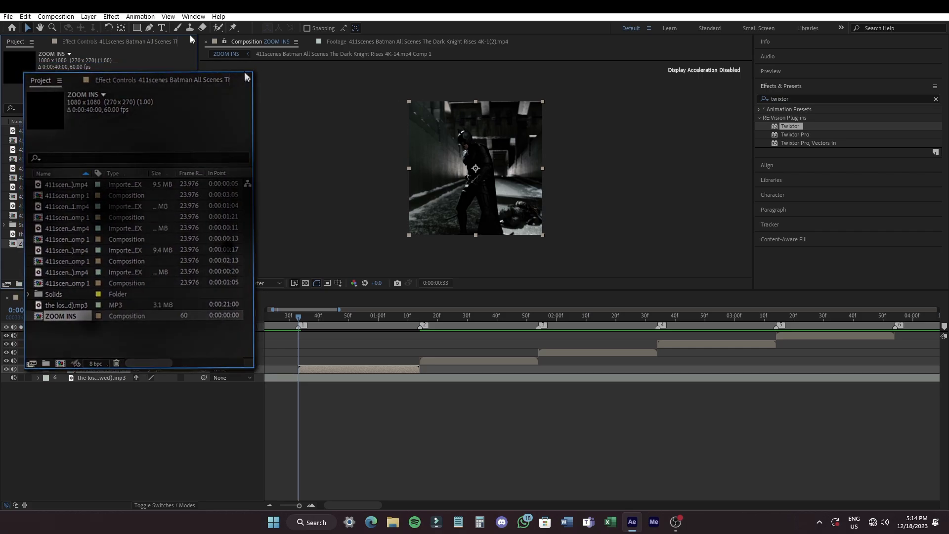
pyautogui.press('F3')
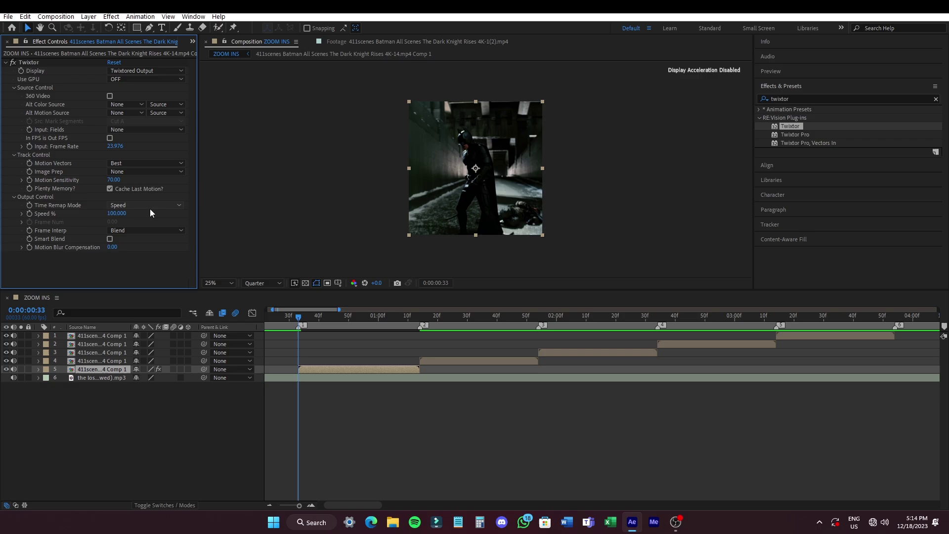
pyautogui.moveTo(114, 183); pyautogui.dragTo(170, 197)
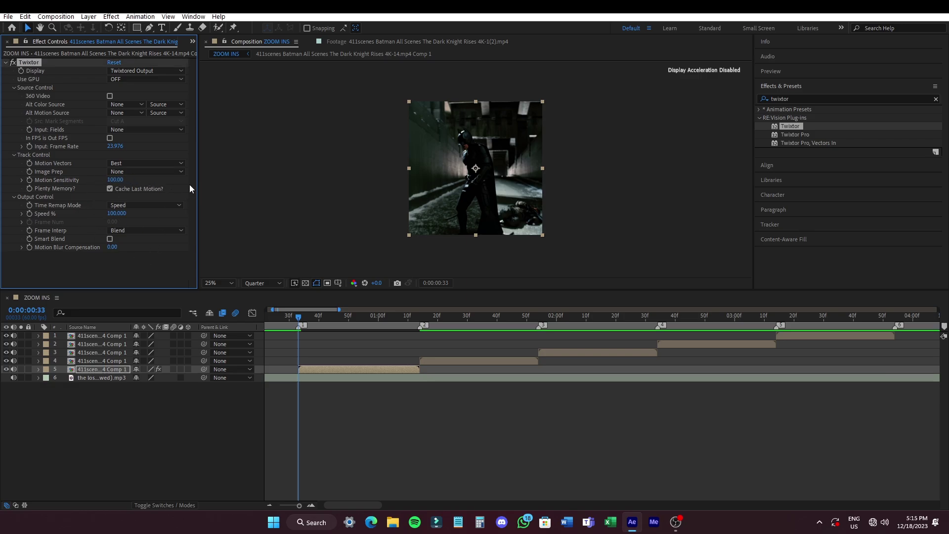
pyautogui.click(119, 173)
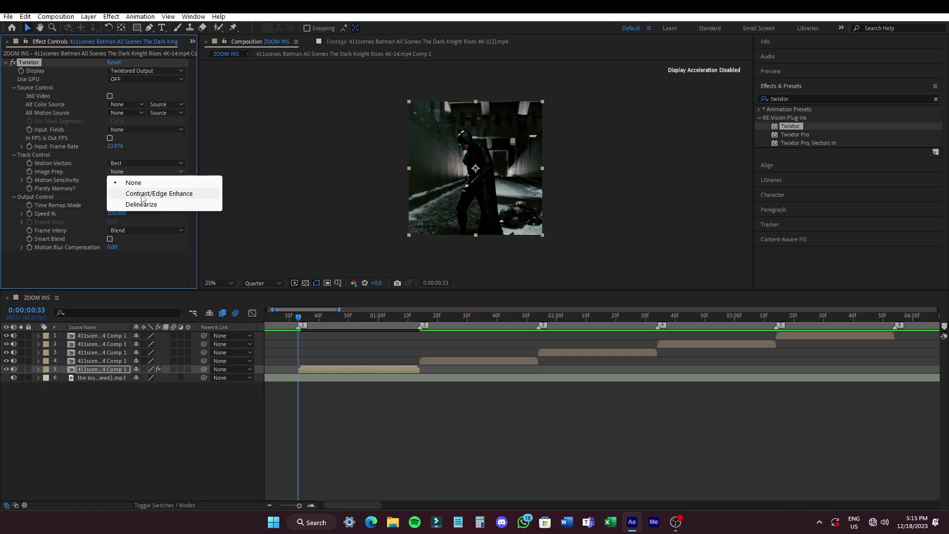
pyautogui.click(142, 194)
pyautogui.click(132, 231)
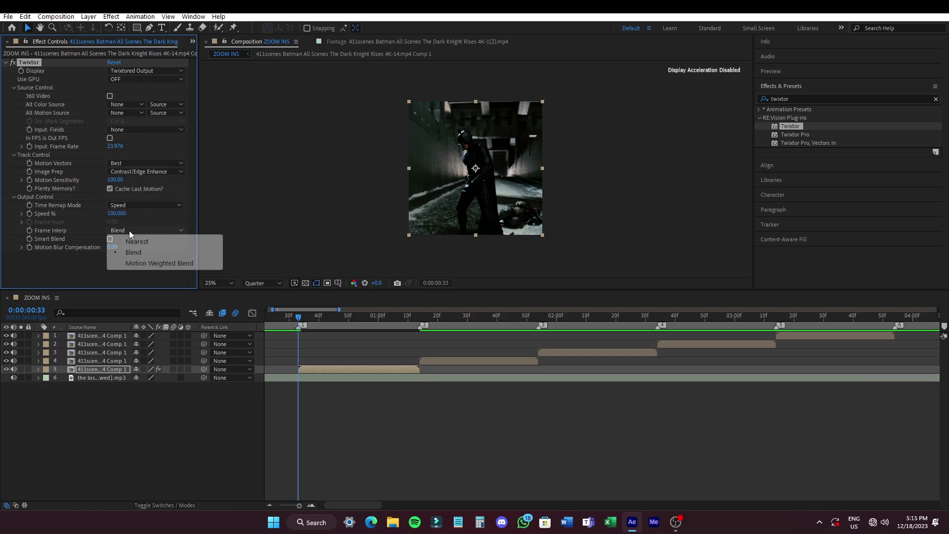
pyautogui.click(140, 265)
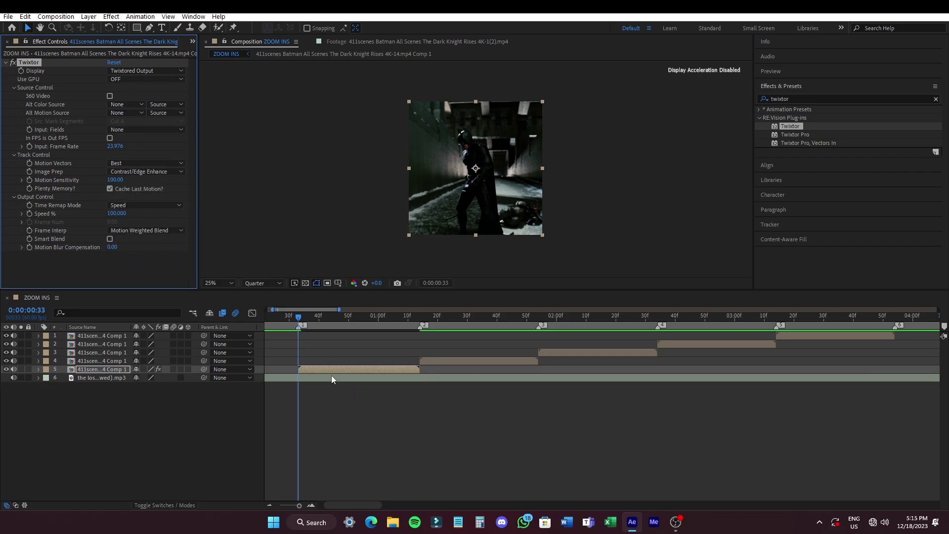
pyautogui.click(308, 370)
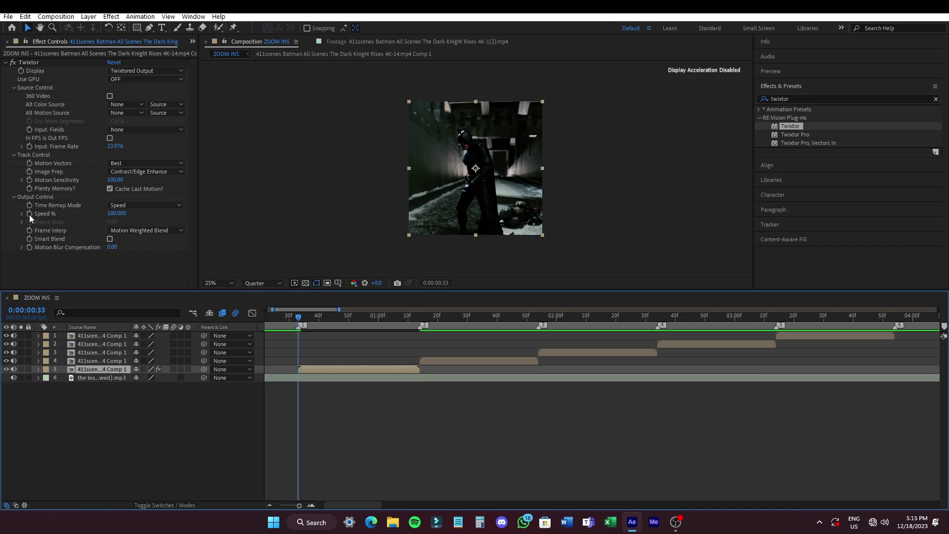
pyautogui.click(146, 259)
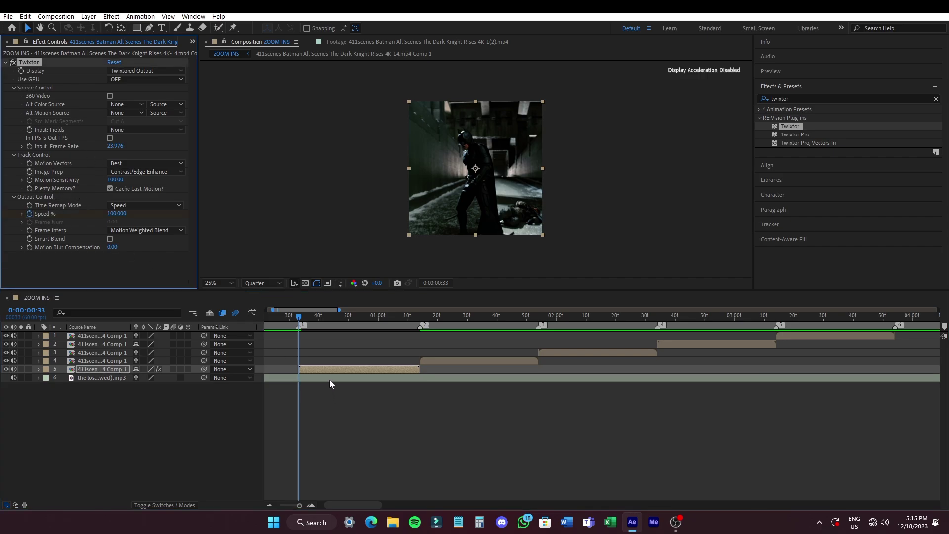
# - Keyframe Speed % from 100 to 40 at 0:00:00:52, back to 100 at the clip end, with Easy Ease
pyautogui.press('u')
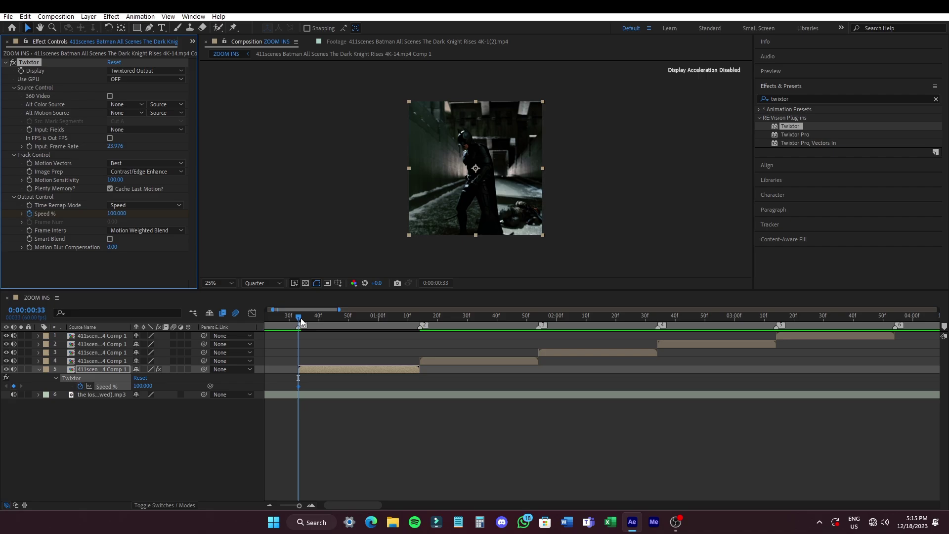
pyautogui.moveTo(301, 321); pyautogui.dragTo(358, 356)
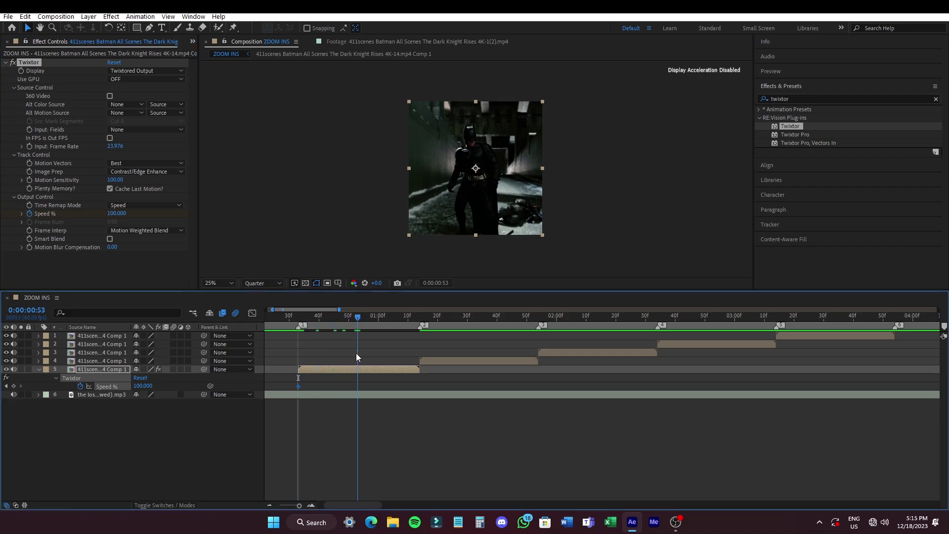
pyautogui.click(112, 214)
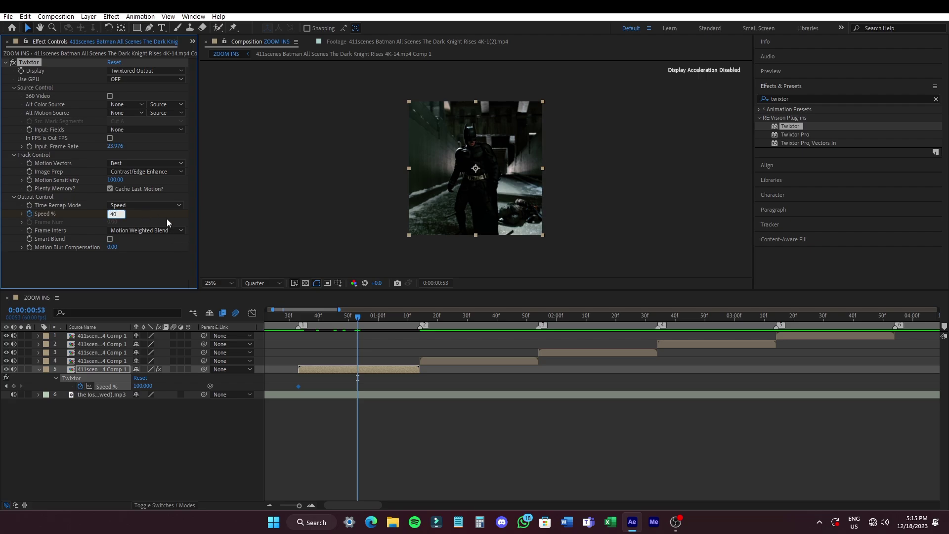
pyautogui.press('Return')
pyautogui.click(404, 371)
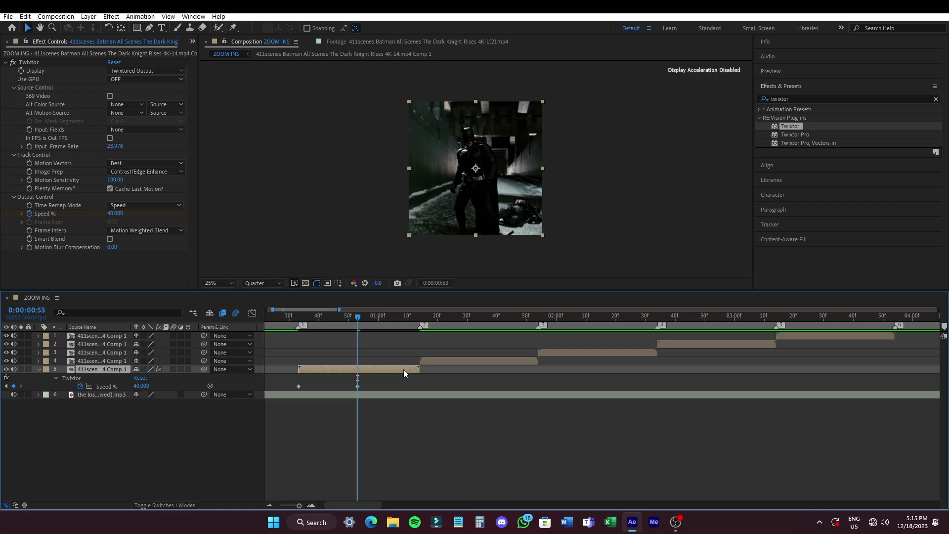
pyautogui.press('o')
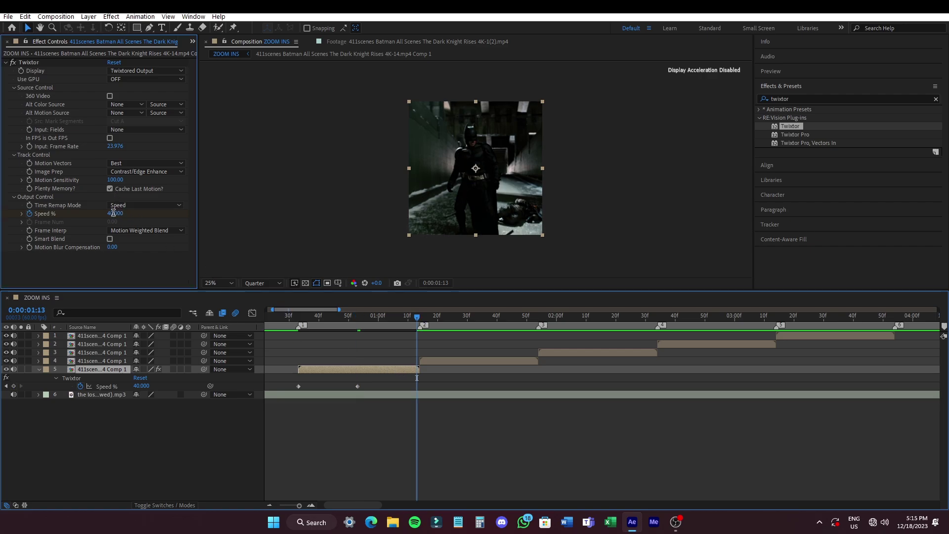
pyautogui.click(113, 213)
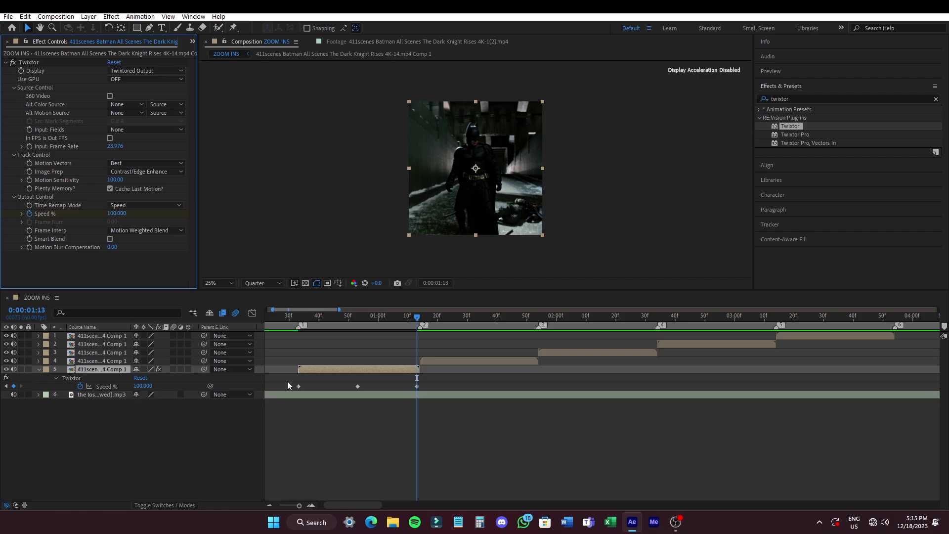
pyautogui.moveTo(289, 380); pyautogui.dragTo(421, 395)
pyautogui.press('F9')
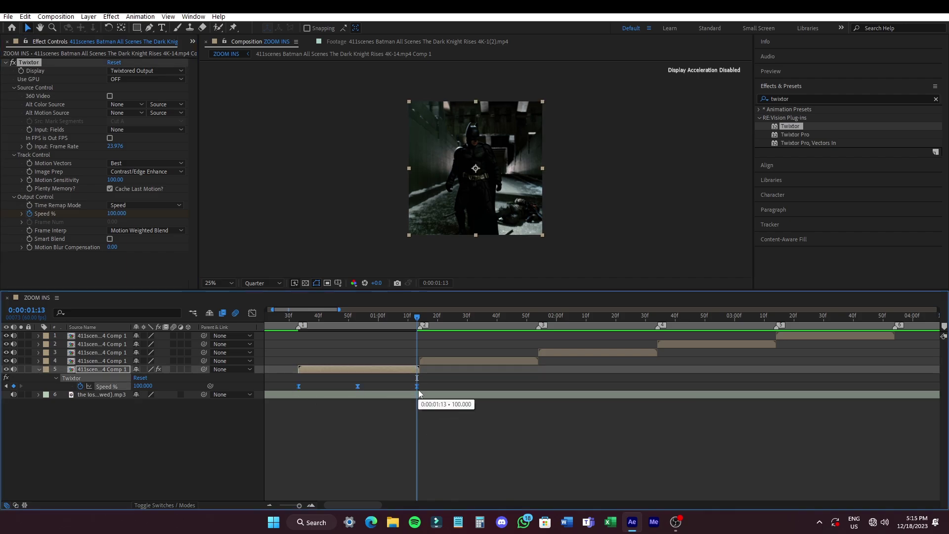
# - Show the Speed % curve in the Graph Editor with all three keyframes selected and in view
pyautogui.click(252, 314)
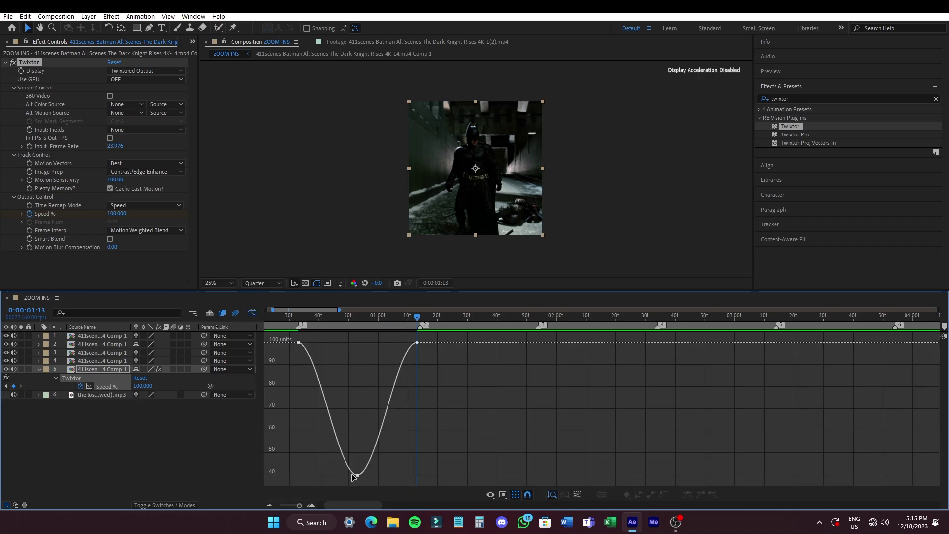
pyautogui.hotkey('ctrl', 'a')
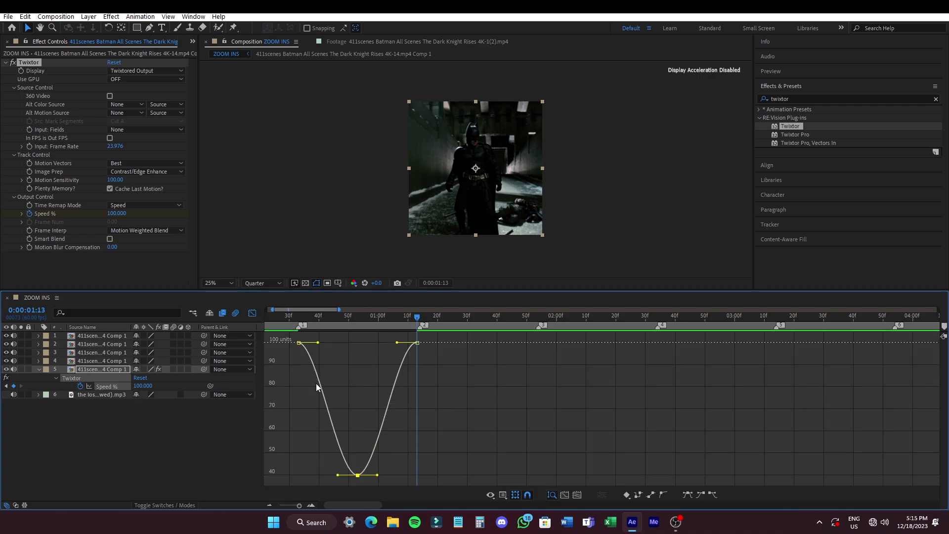
pyautogui.click(311, 505)
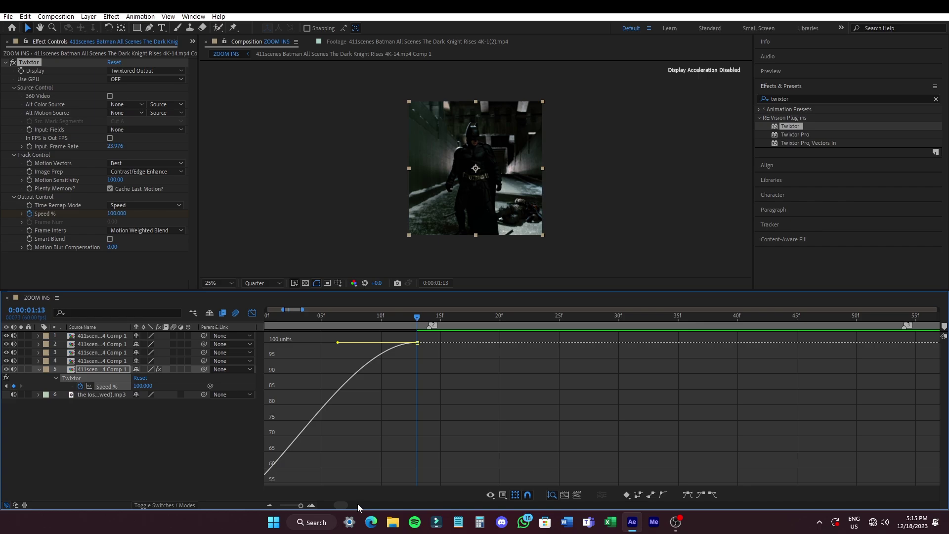
pyautogui.moveTo(357, 503); pyautogui.dragTo(341, 505)
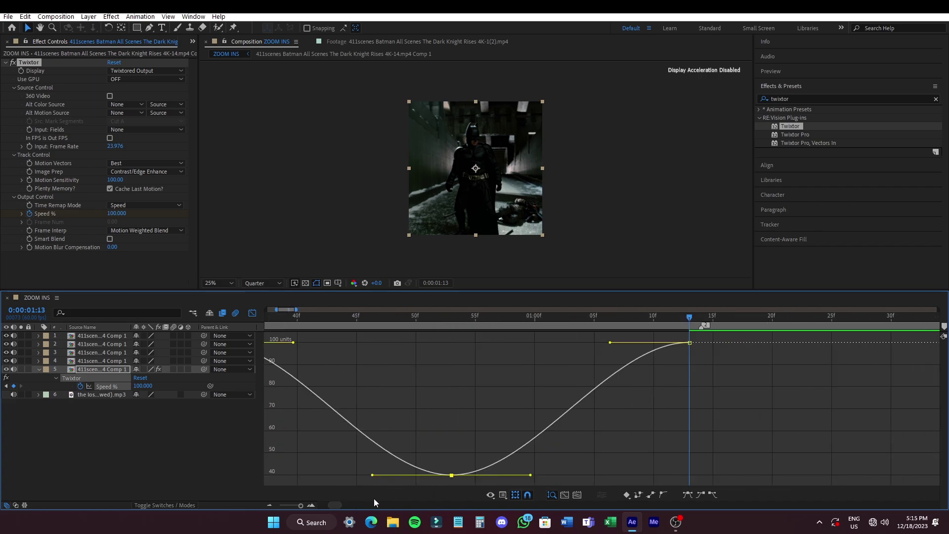
pyautogui.click(269, 505)
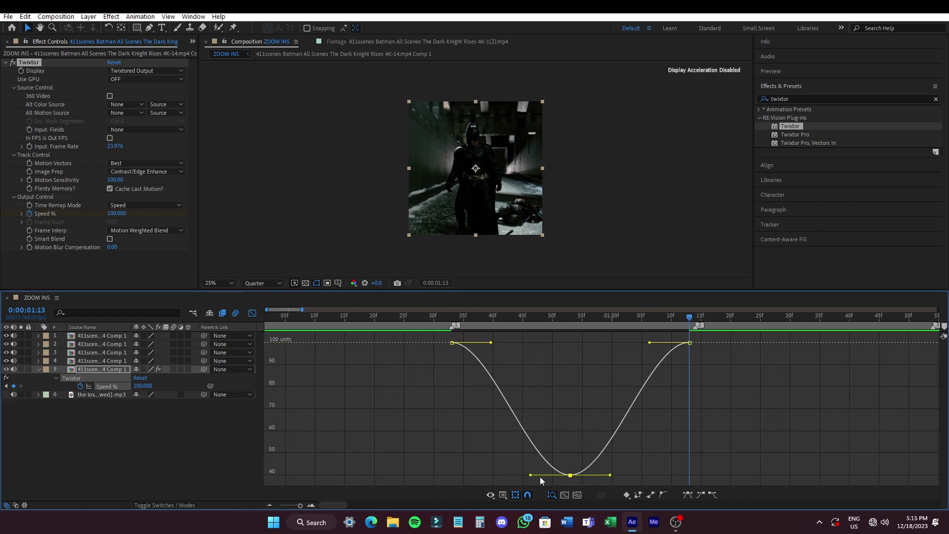
# - Lengthen the ease into and out of the 40% keyframe, then return to the layer bars
pyautogui.moveTo(660, 481); pyautogui.dragTo(677, 481)
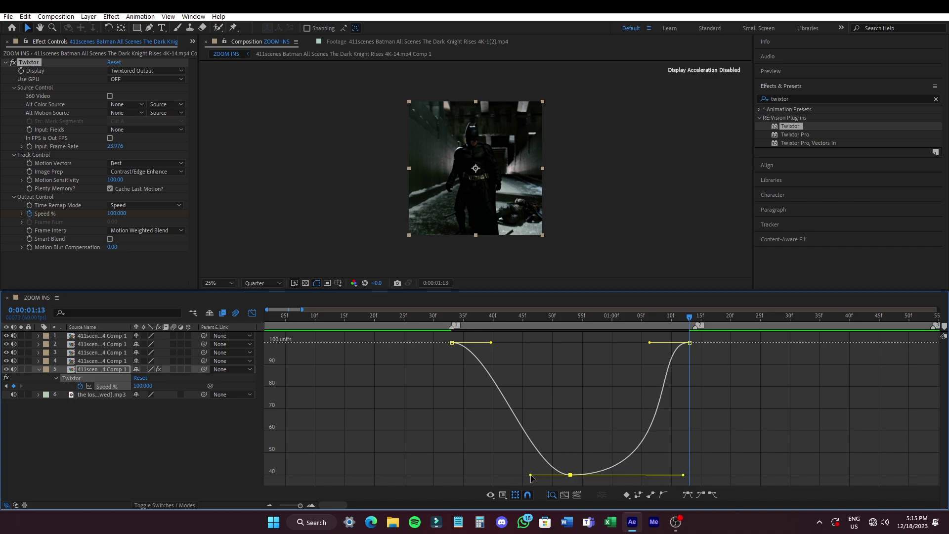
pyautogui.moveTo(500, 481); pyautogui.dragTo(457, 482)
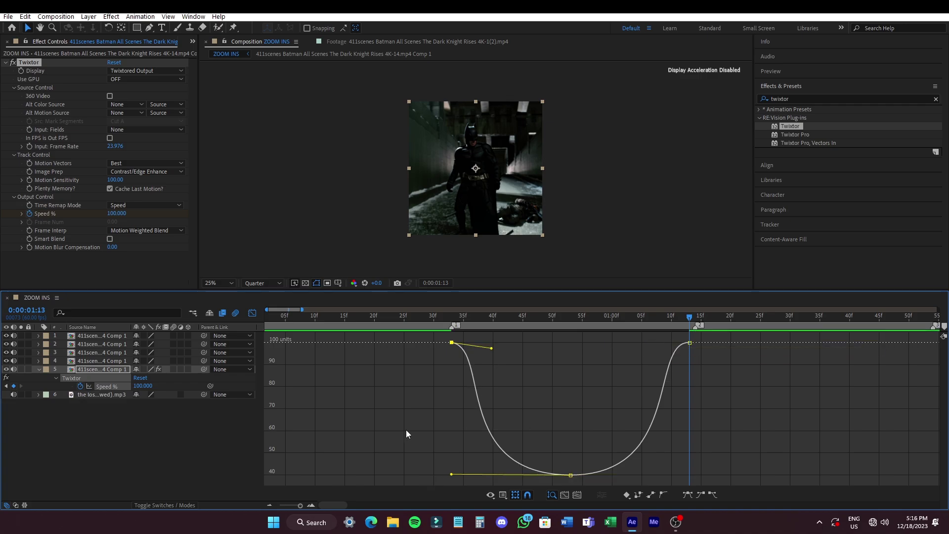
pyautogui.click(252, 315)
pyautogui.moveTo(699, 383); pyautogui.dragTo(419, 393)
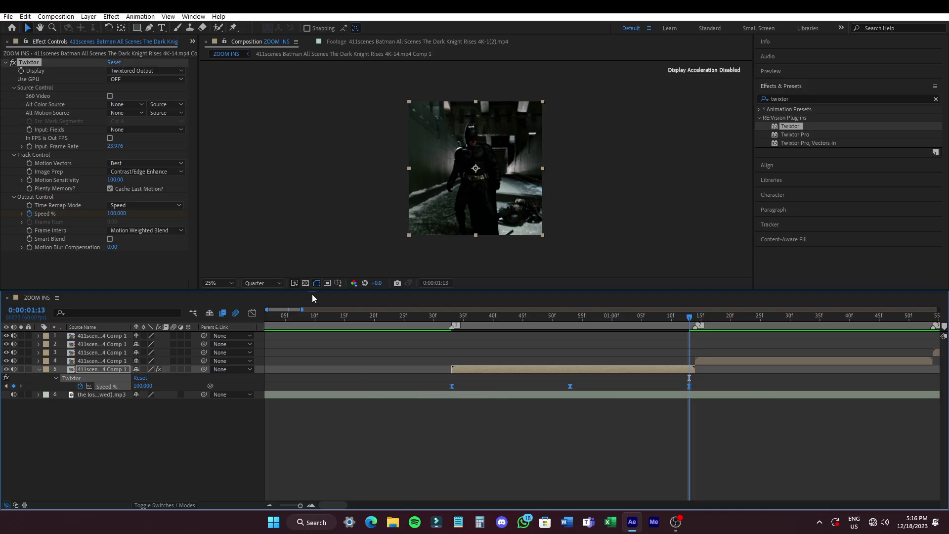
# - Copy the earliest clip's Twixtor effect and paste it onto the fourth clip precomp
pyautogui.click(33, 65)
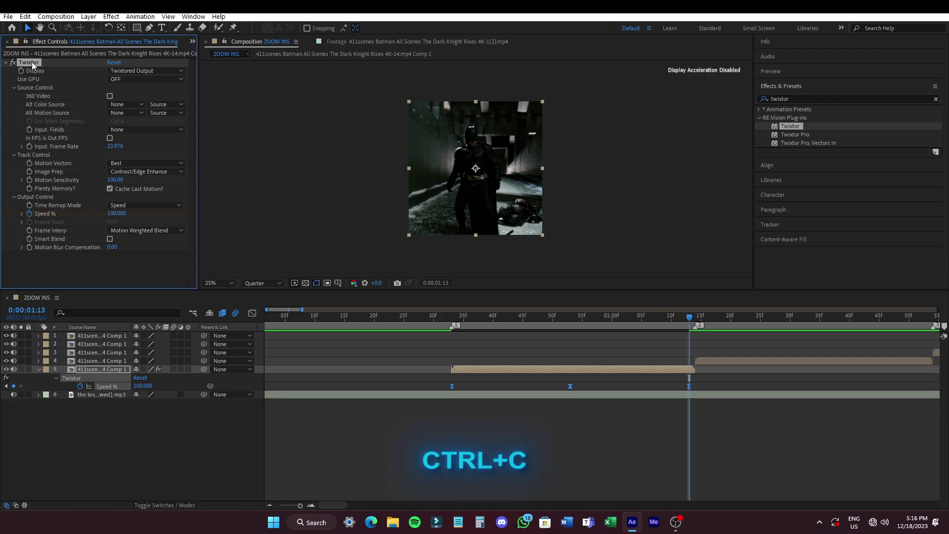
pyautogui.click(707, 364)
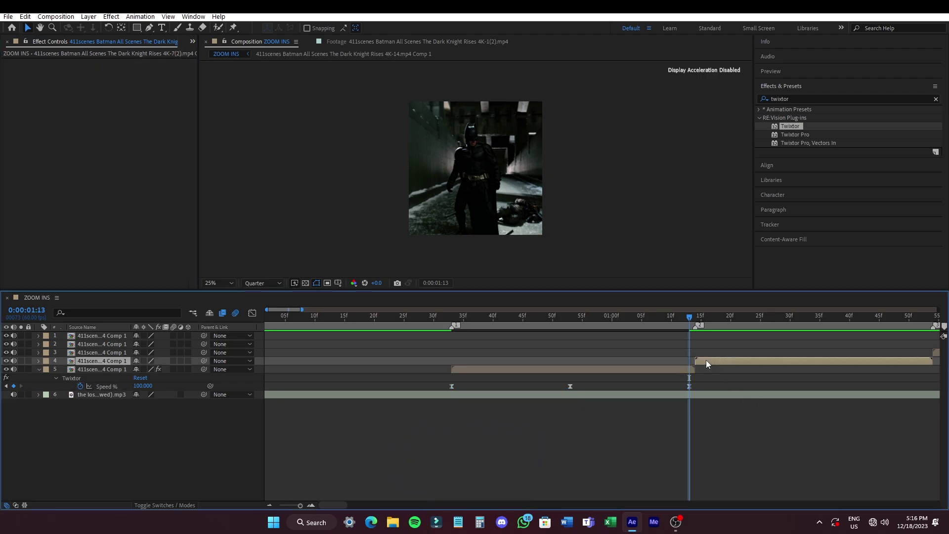
pyautogui.press('pagedown')
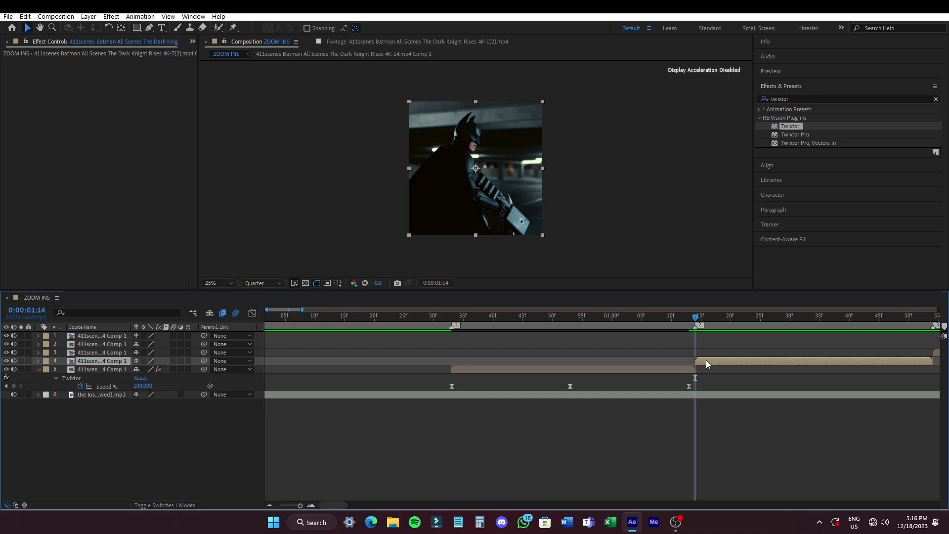
pyautogui.hotkey('ctrl', 'alt', 'shift', 'e')
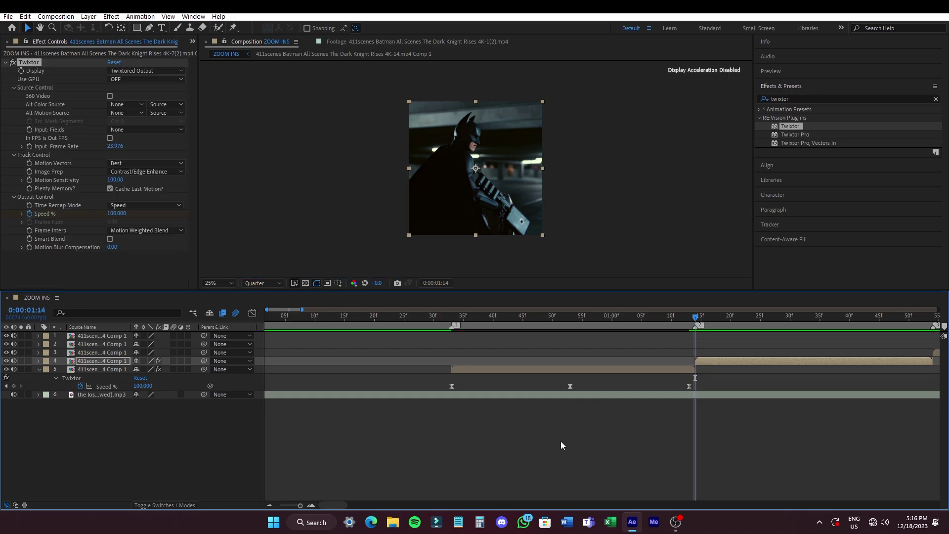
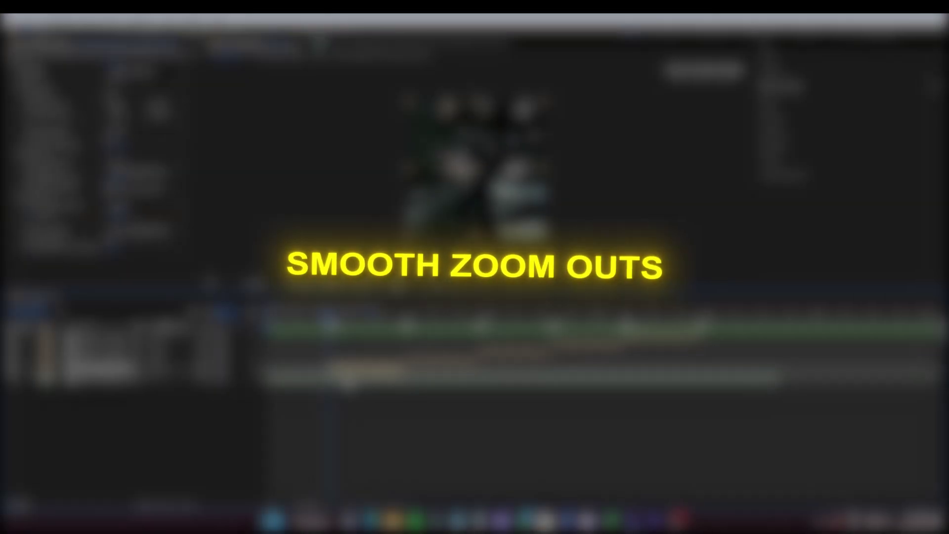
# - Add an adjustment layer, split it at the playhead, and delete the short leading piece
pyautogui.hotkey('ctrl', 'alt', 'y')
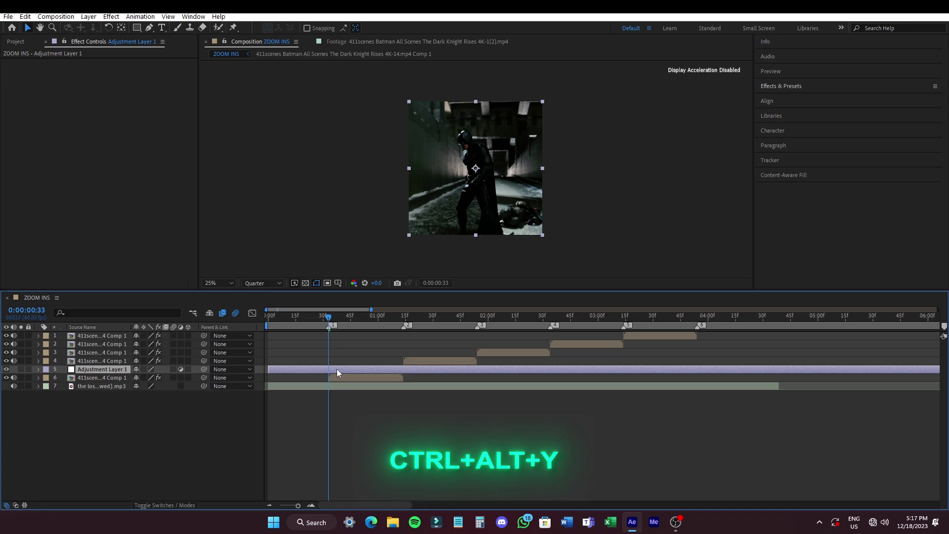
pyautogui.hotkey('ctrl', 'shift', 'd')
pyautogui.click(317, 379)
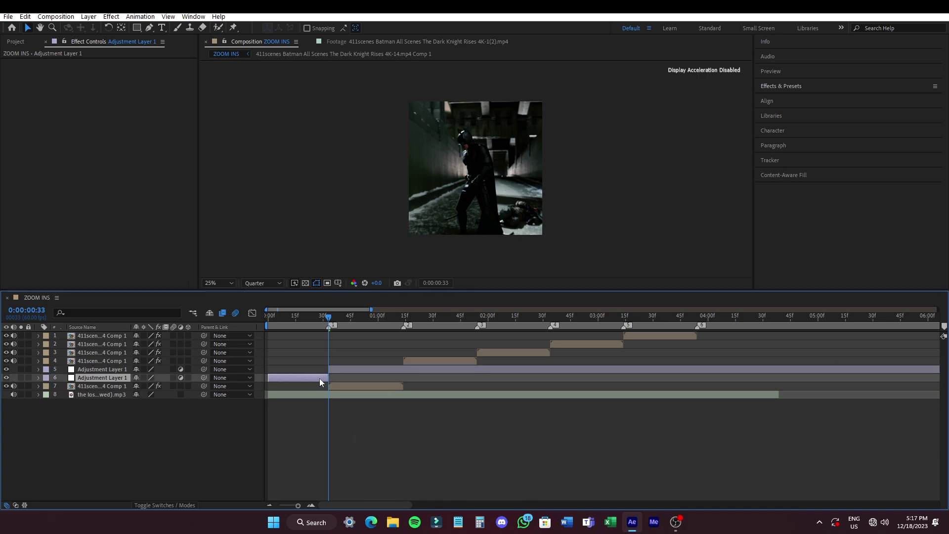
pyautogui.press('Delete')
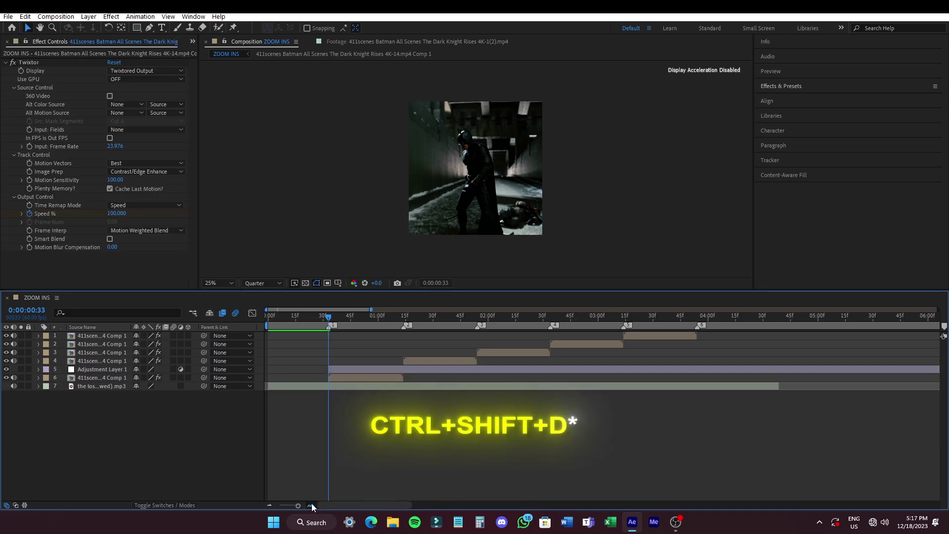
# - Split the adjustment layer at the first clip's end and delete the trailing piece
pyautogui.click(311, 505)
pyautogui.click(432, 381)
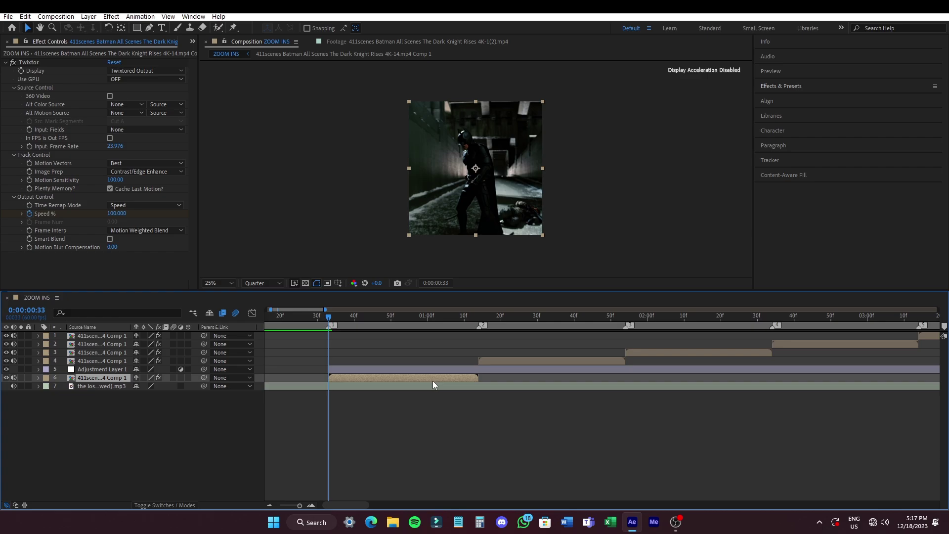
pyautogui.click(482, 369)
pyautogui.hotkey('ctrl', 'shift', 'd')
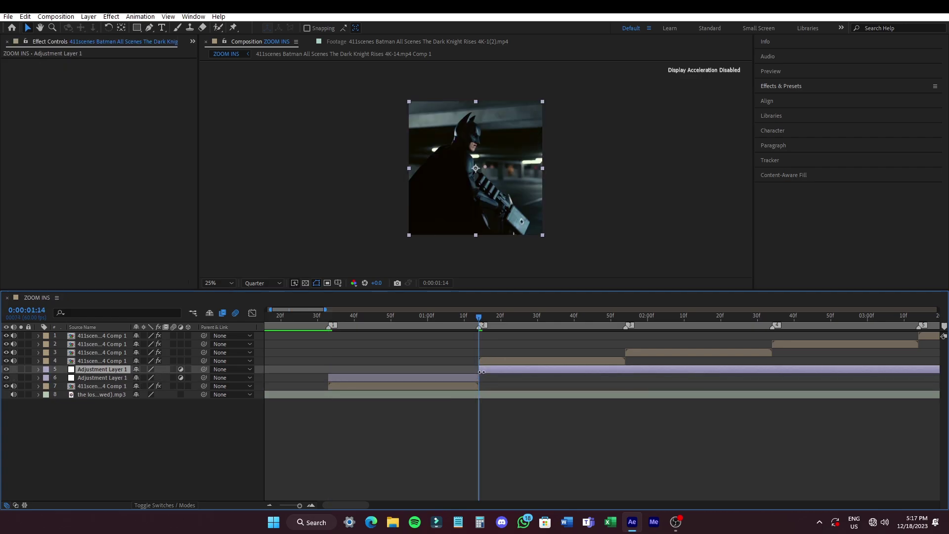
pyautogui.press('Delete')
# - Apply the Distort > Transform effect to the trimmed adjustment layer
pyautogui.click(381, 367)
pyautogui.press('i')
pyautogui.click(781, 85)
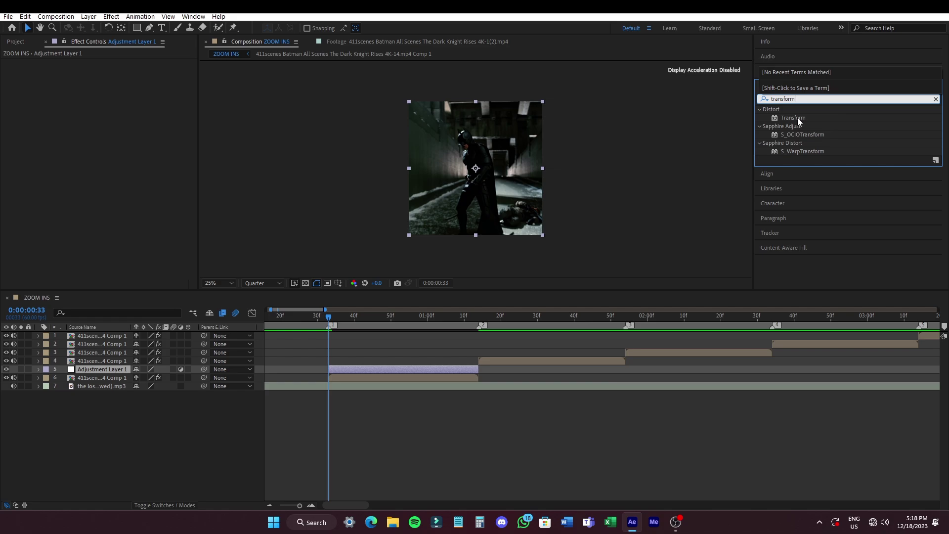
pyautogui.moveTo(796, 120); pyautogui.dragTo(360, 372)
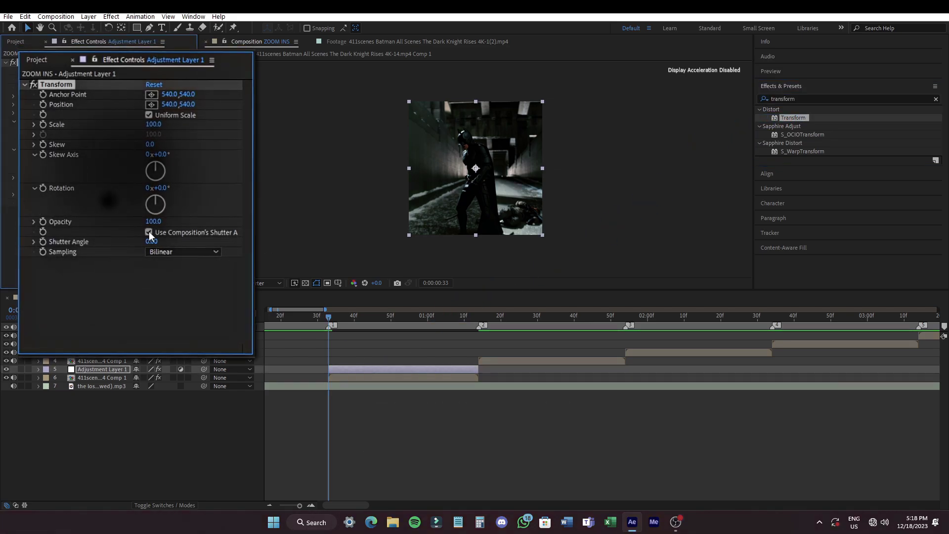
# - Set the Transform effect's Shutter Angle to 360
pyautogui.click(152, 241)
pyautogui.write('360')
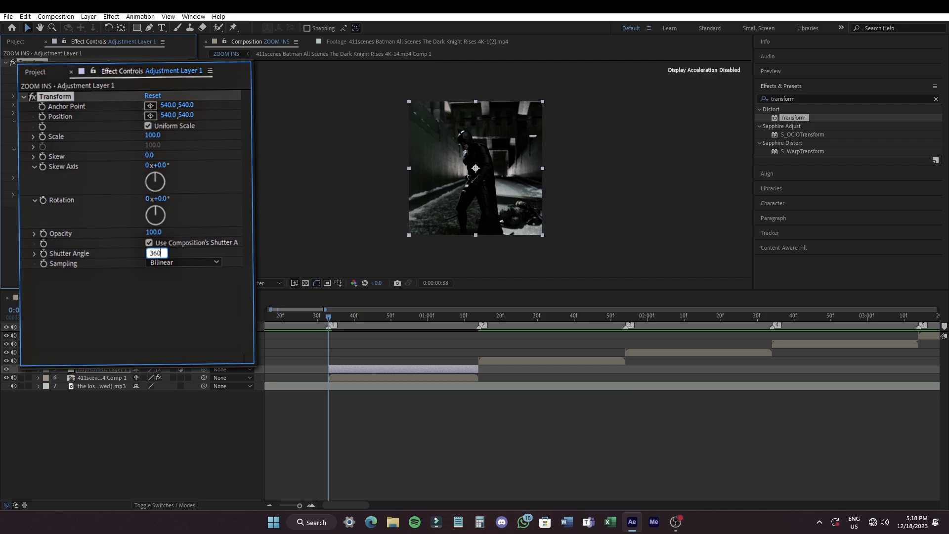
pyautogui.press('Return')
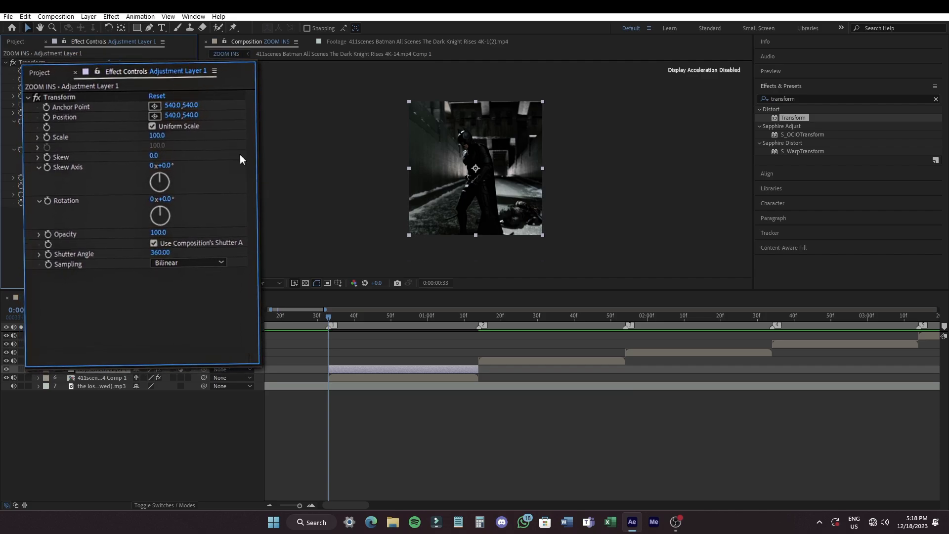
pyautogui.click(345, 370)
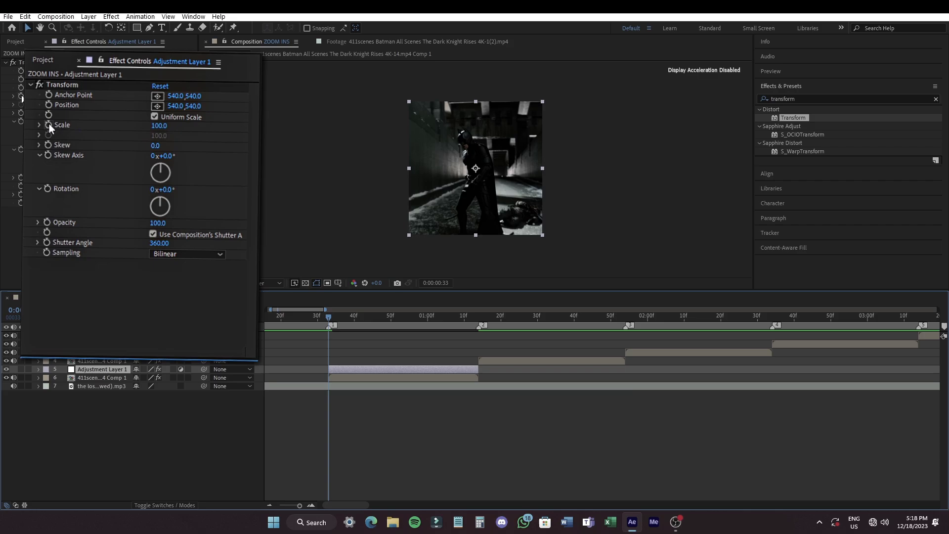
# - Set the Transform Scale to 150 at the layer's start
pyautogui.click(160, 126)
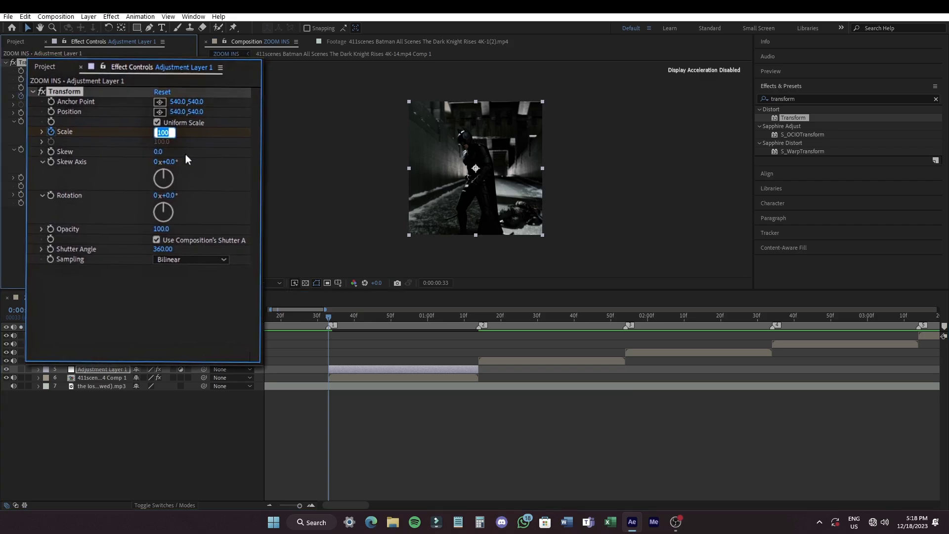
pyautogui.write('150')
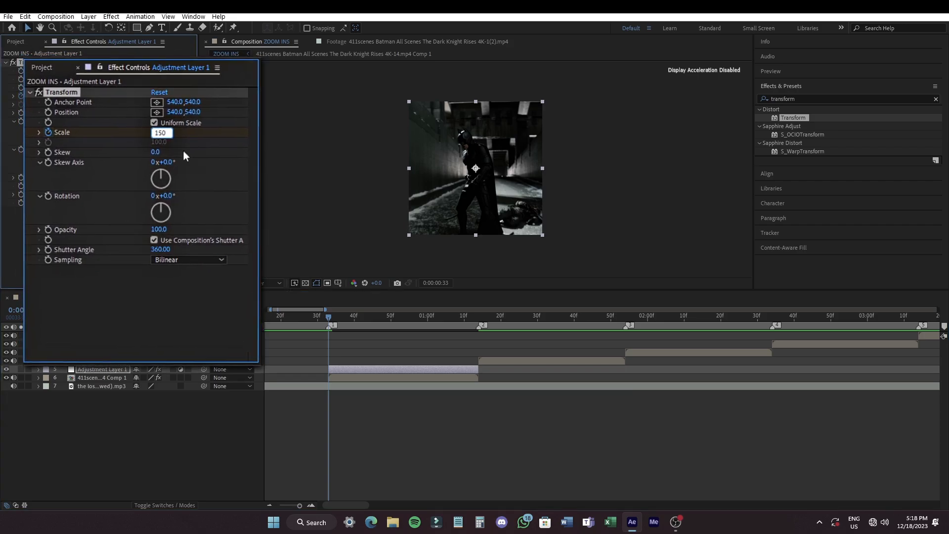
pyautogui.press('Return')
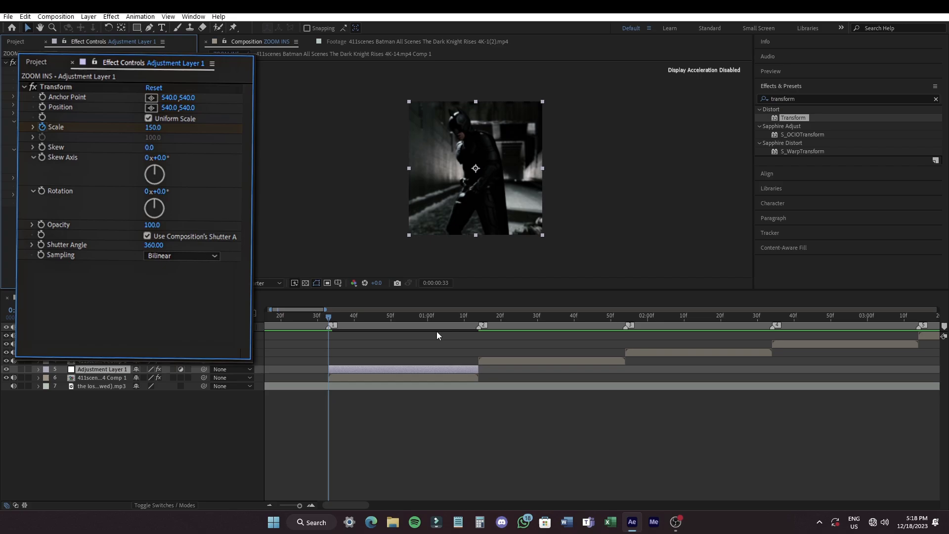
# - Keyframe Scale at 100 at the layer's out point and select both Scale keyframes
pyautogui.click(441, 372)
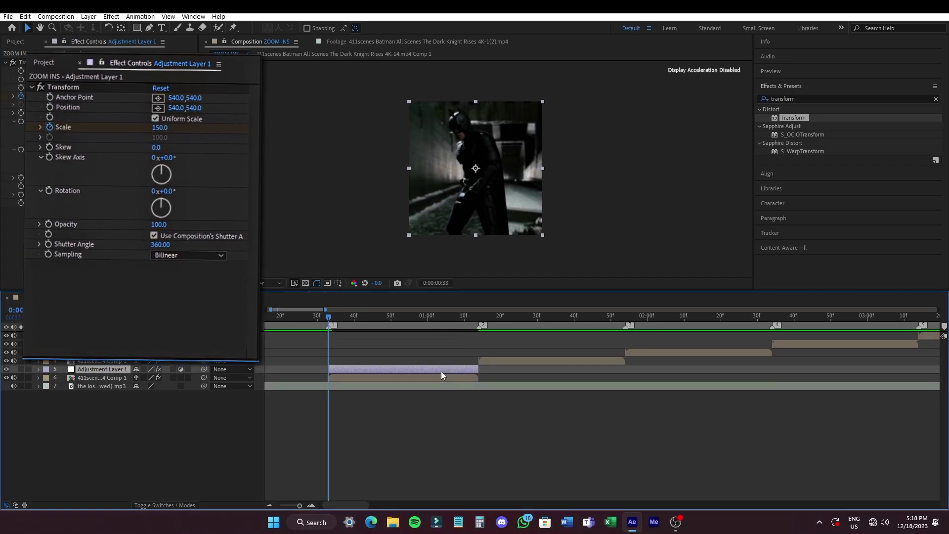
pyautogui.press('o')
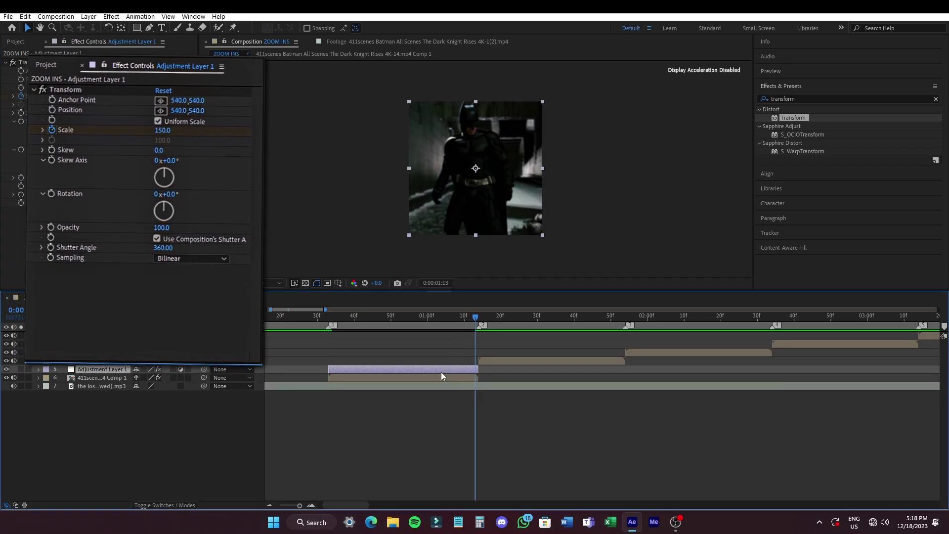
pyautogui.click(159, 127)
pyautogui.write('100')
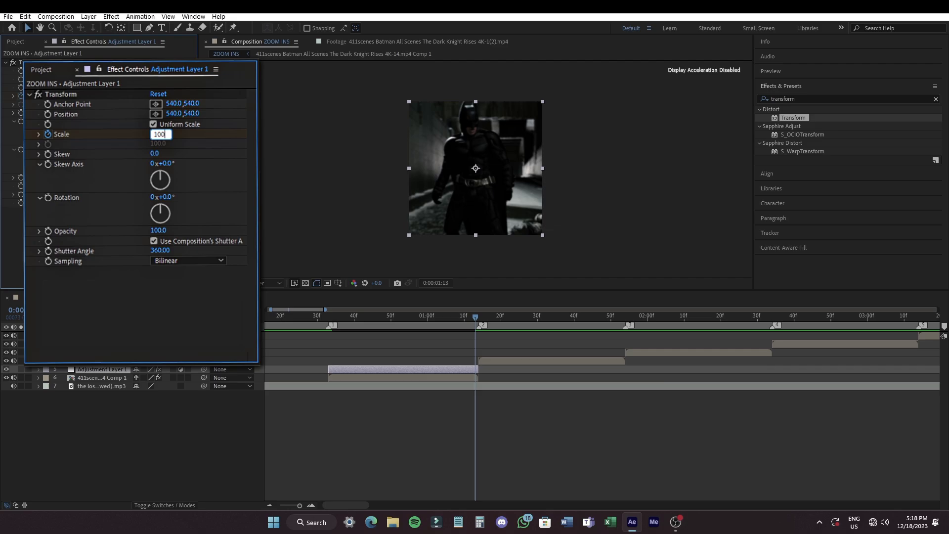
pyautogui.press('Return')
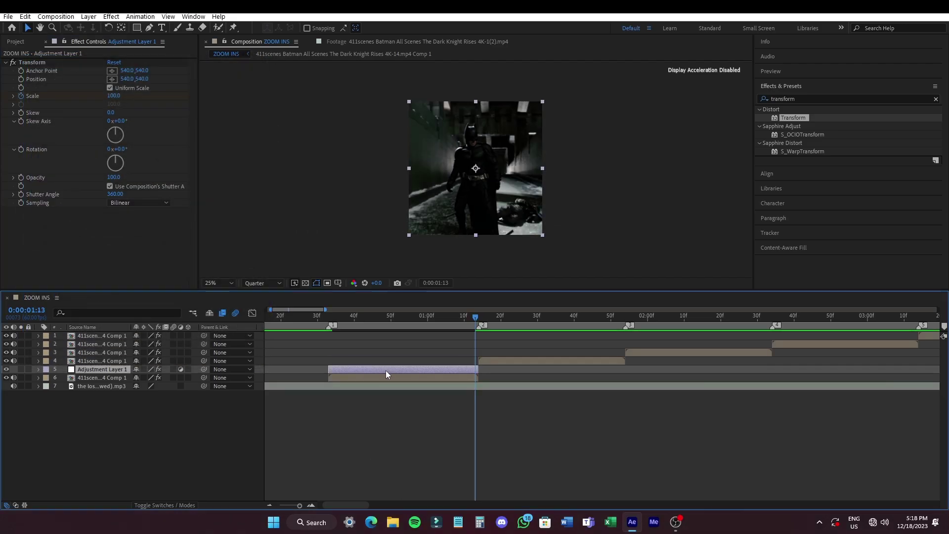
pyautogui.press('u')
pyautogui.moveTo(455, 393); pyautogui.dragTo(482, 396)
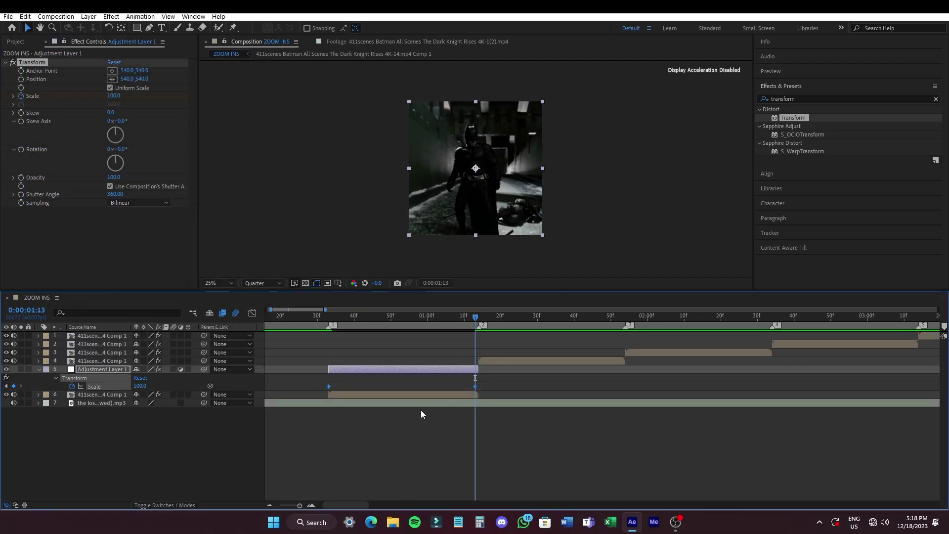
# - Easy-ease the Scale keyframes and drag their graph handles so the curve is steep at both ends
pyautogui.press('F9')
pyautogui.click(252, 314)
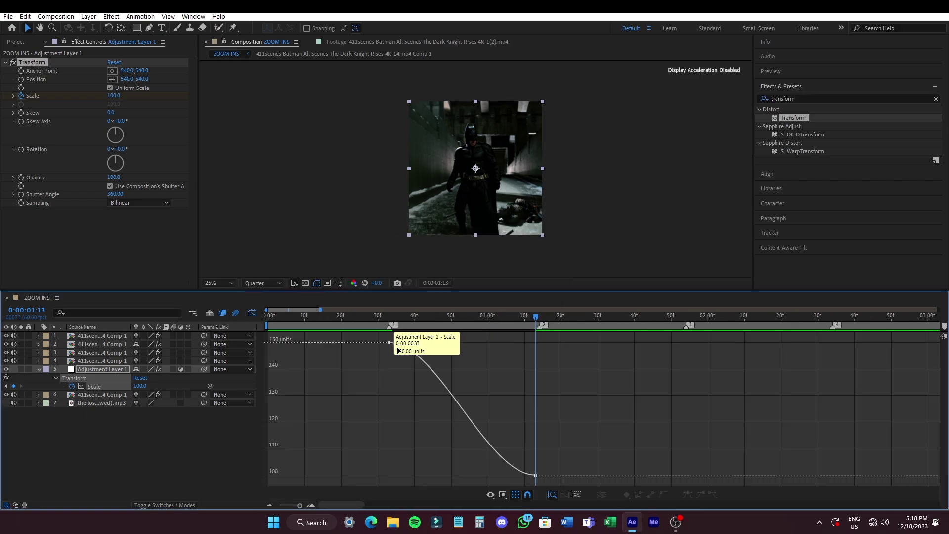
pyautogui.click(390, 343)
pyautogui.moveTo(438, 342); pyautogui.dragTo(391, 416)
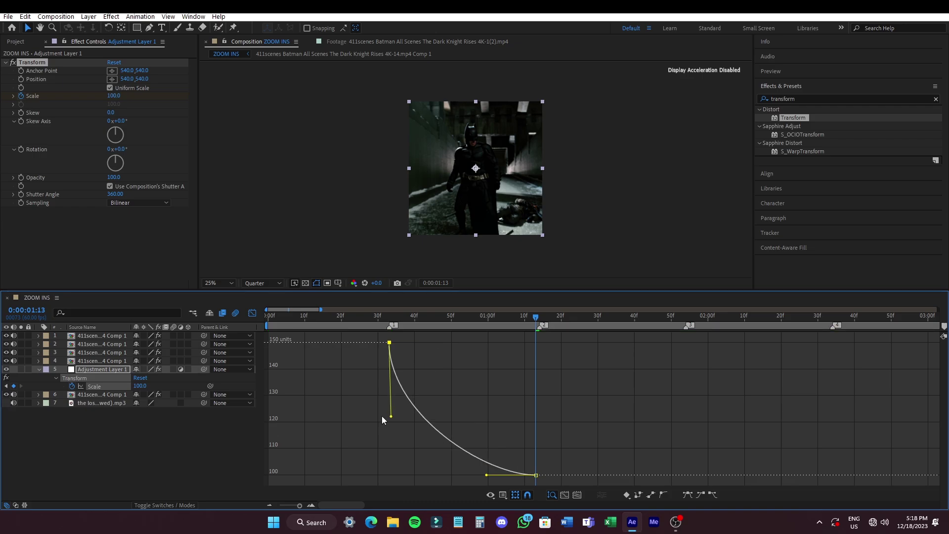
pyautogui.moveTo(486, 476); pyautogui.dragTo(540, 397)
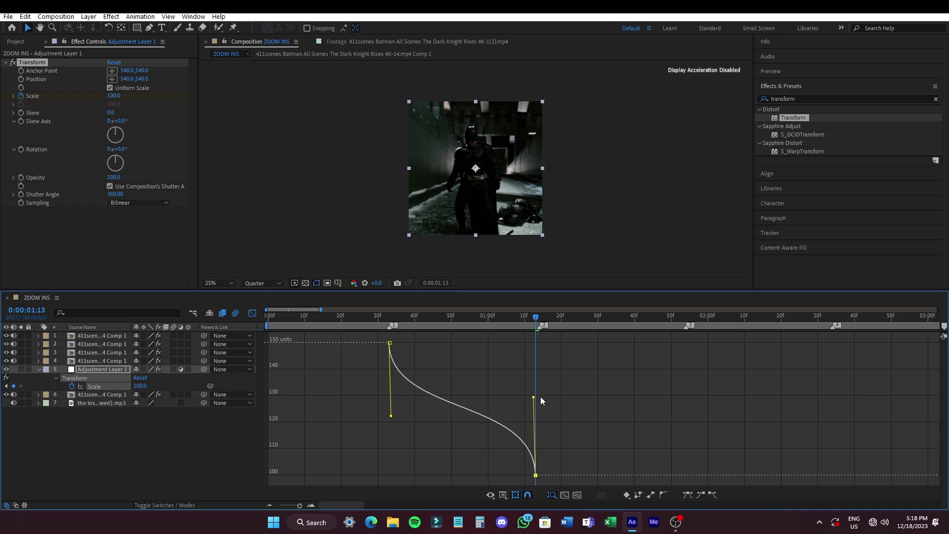
pyautogui.click(252, 313)
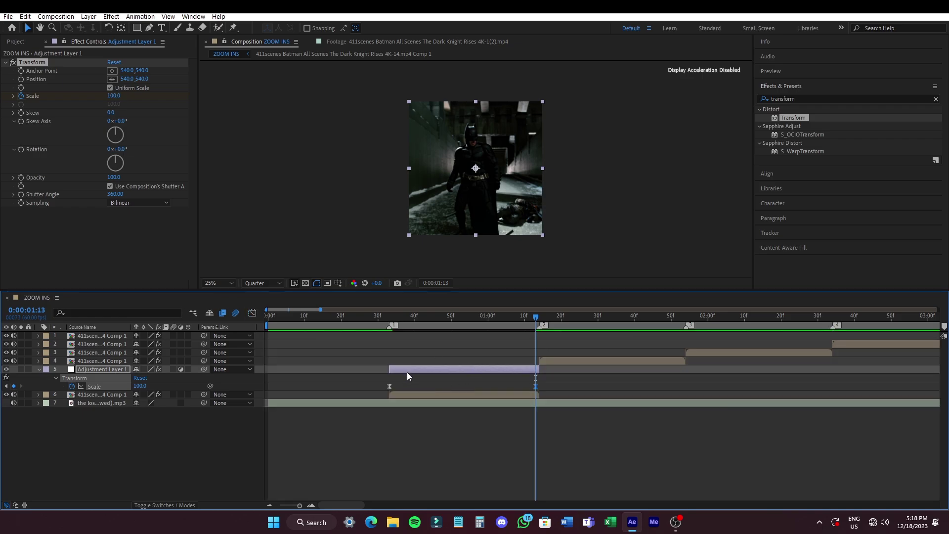
# - Duplicate the zoom-out adjustment layer and drag the copies to later markers above the next clips
pyautogui.press('u')
pyautogui.hotkey('ctrl', 'd')
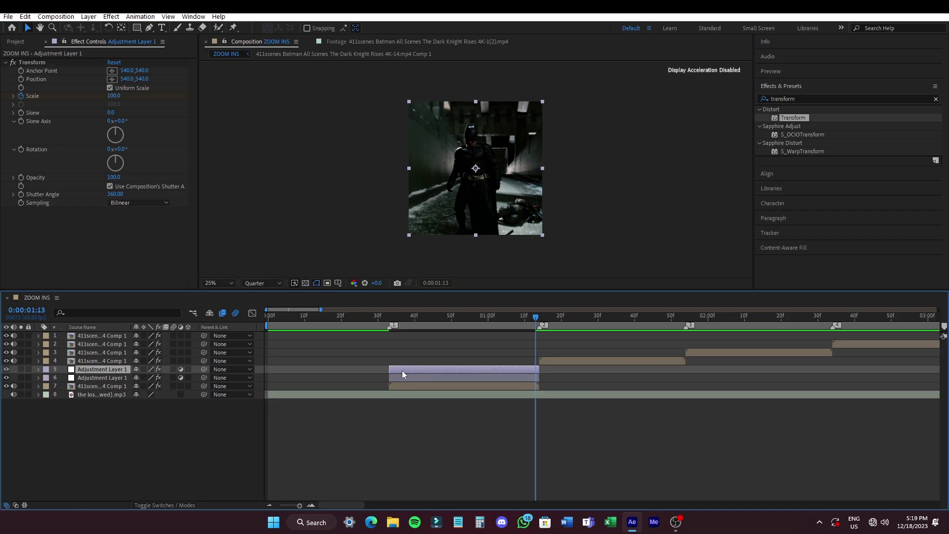
pyautogui.hotkey('ctrl', 'd')
pyautogui.hotkey('ctrl', 'd')
pyautogui.hotkey('ctrl', 'd')
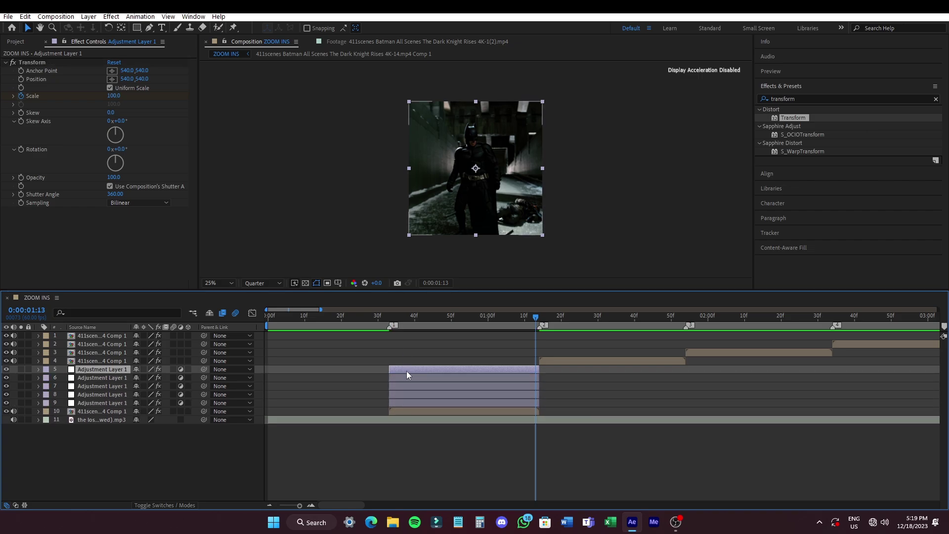
pyautogui.moveTo(444, 378); pyautogui.dragTo(577, 372)
pyautogui.moveTo(470, 361); pyautogui.dragTo(887, 338)
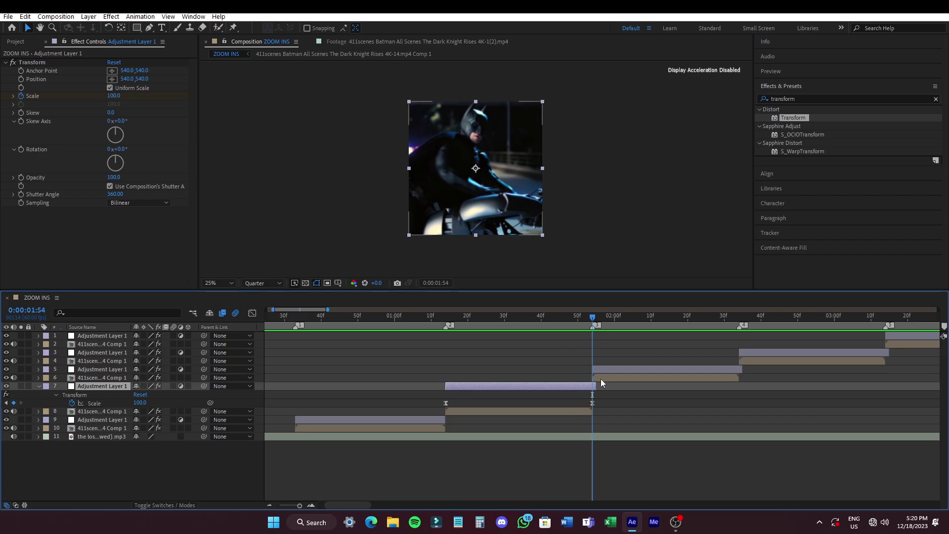
# - Select another adjustment layer at the next marker and reveal its Scale keyframes
pyautogui.click(604, 371)
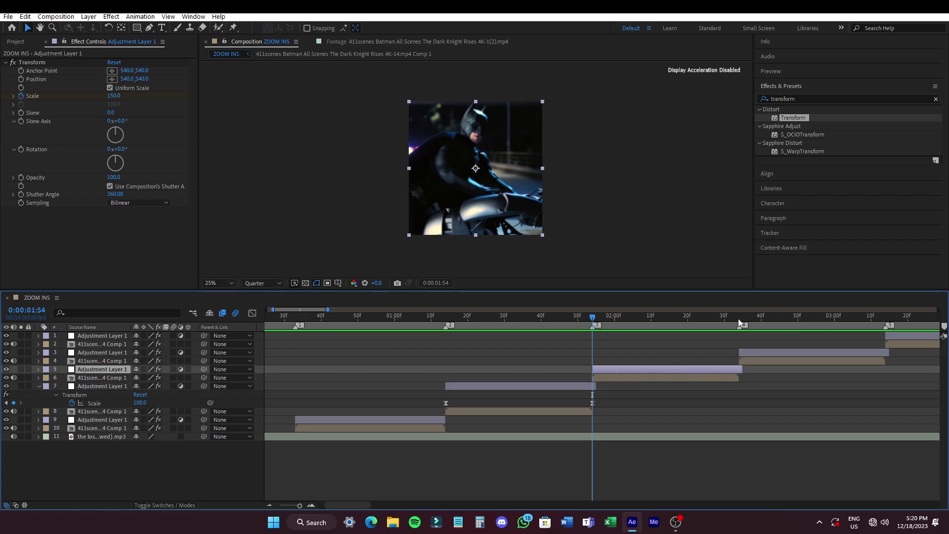
pyautogui.click(738, 319)
pyautogui.press('u')
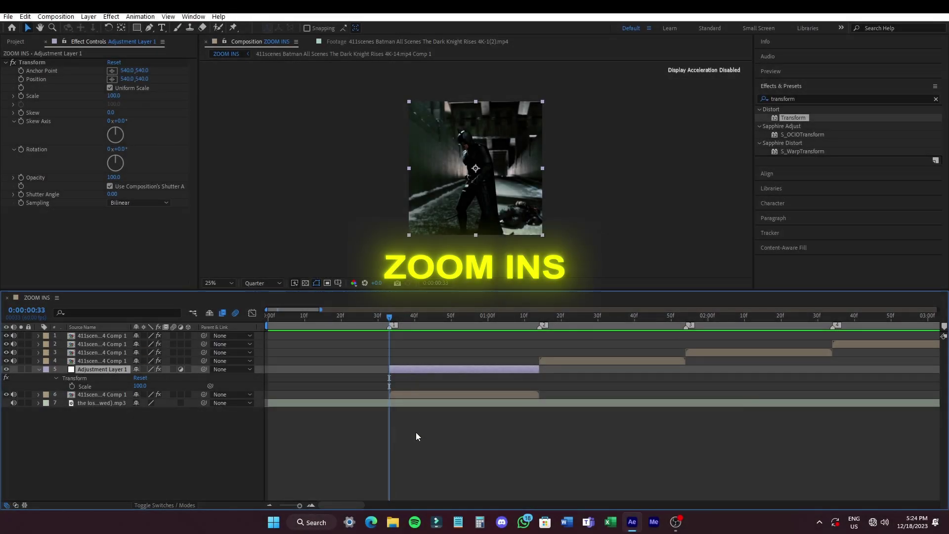
# - Set the adjustment layer's Transform Shutter Angle to 360
pyautogui.click(401, 369)
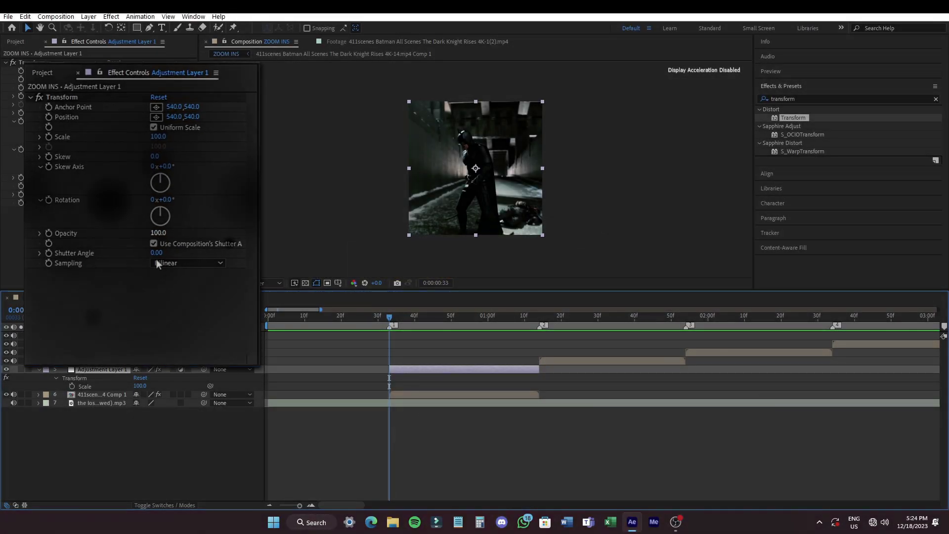
pyautogui.click(112, 194)
pyautogui.write('360')
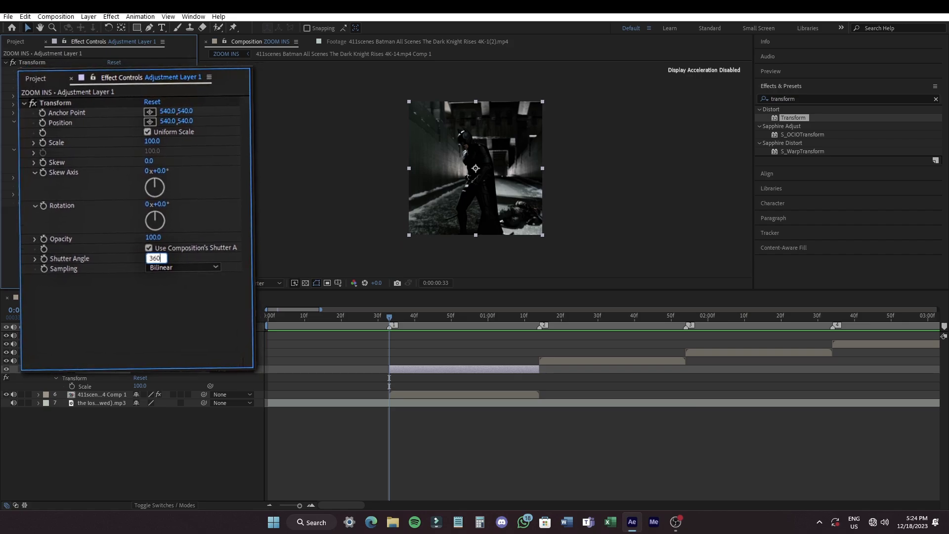
pyautogui.press('Return')
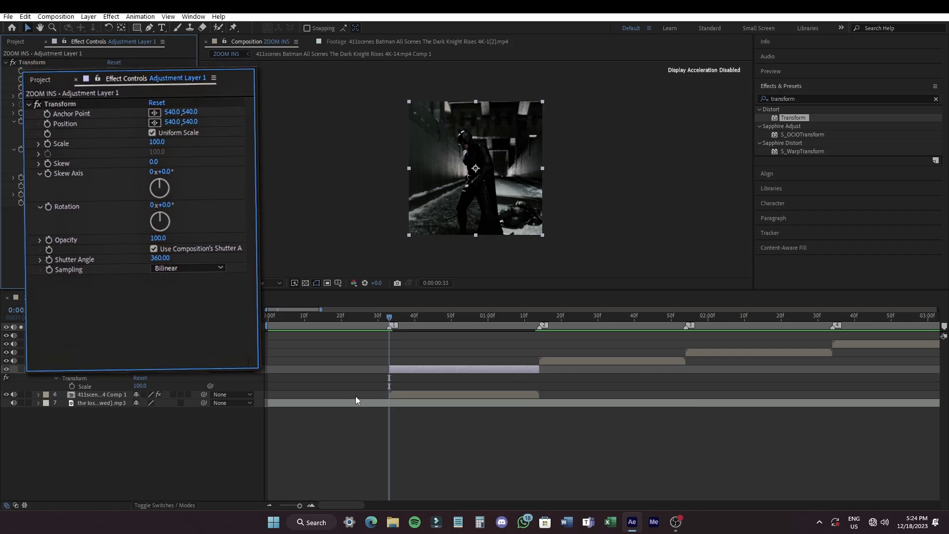
# - Keyframe Scale from 100 at the layer start to 150 at its end, selecting both keyframes
pyautogui.click(21, 96)
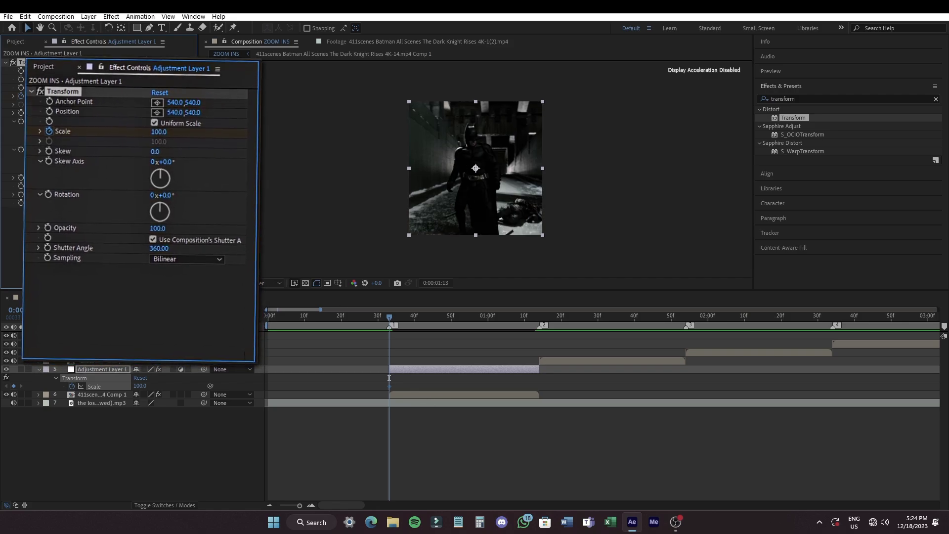
pyautogui.press('o')
pyautogui.click(156, 136)
pyautogui.write('150')
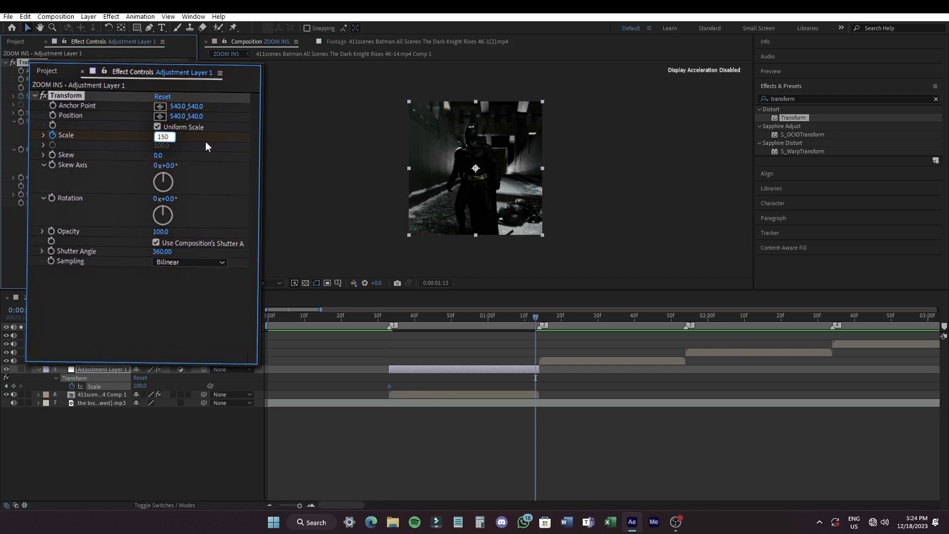
pyautogui.press('Return')
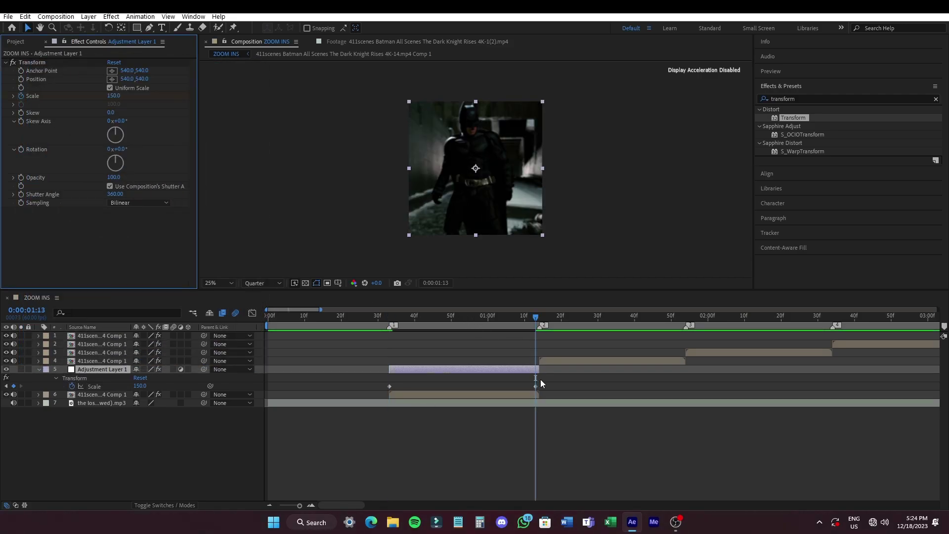
pyautogui.moveTo(541, 379); pyautogui.dragTo(371, 394)
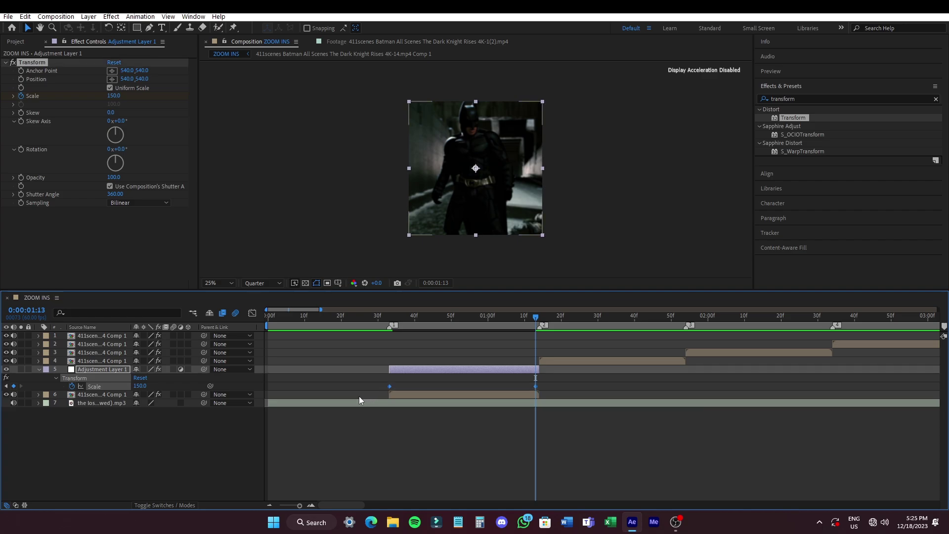
# - Ease the 100-to-150 Scale keyframes and drag their handles so the curve rises sharply at both ends
pyautogui.click(252, 313)
pyautogui.moveTo(389, 478)
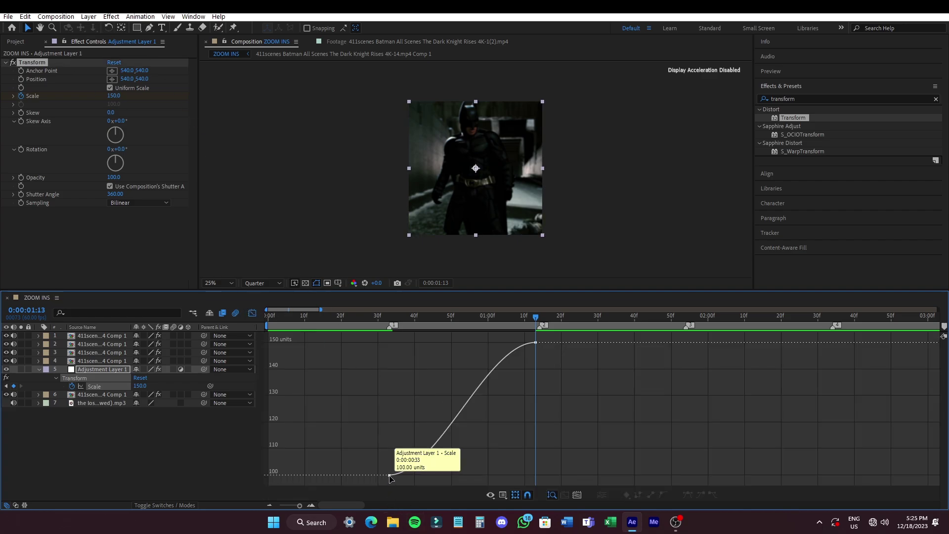
pyautogui.hotkey('ctrl', 'a')
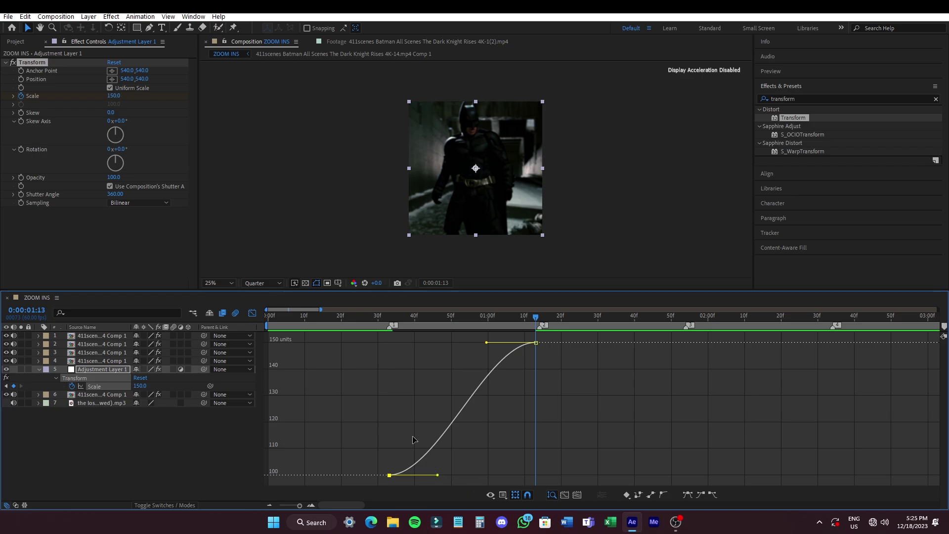
pyautogui.moveTo(438, 475); pyautogui.dragTo(385, 415)
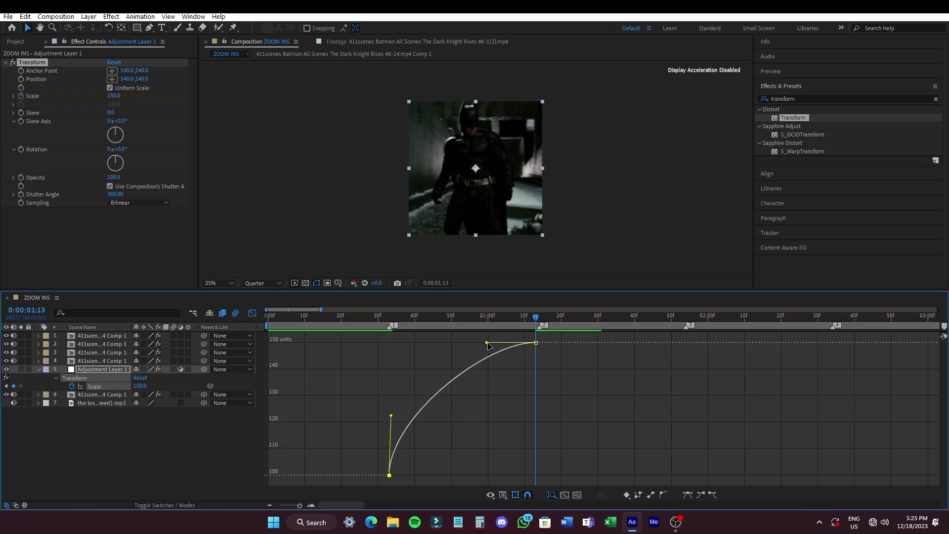
pyautogui.moveTo(487, 343); pyautogui.dragTo(540, 411)
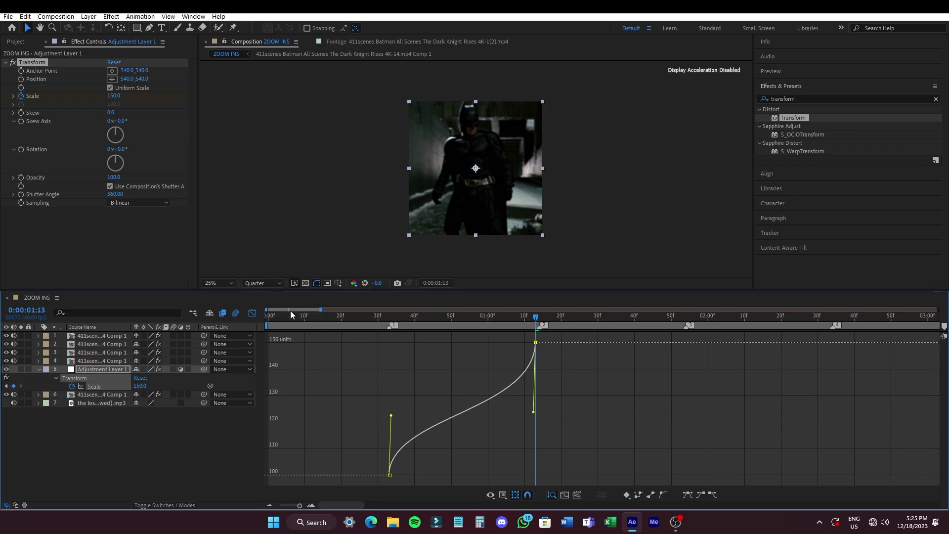
# - Collapse the zoom-in adjustment layer, duplicate it, and drag the copies above later clips
pyautogui.click(252, 314)
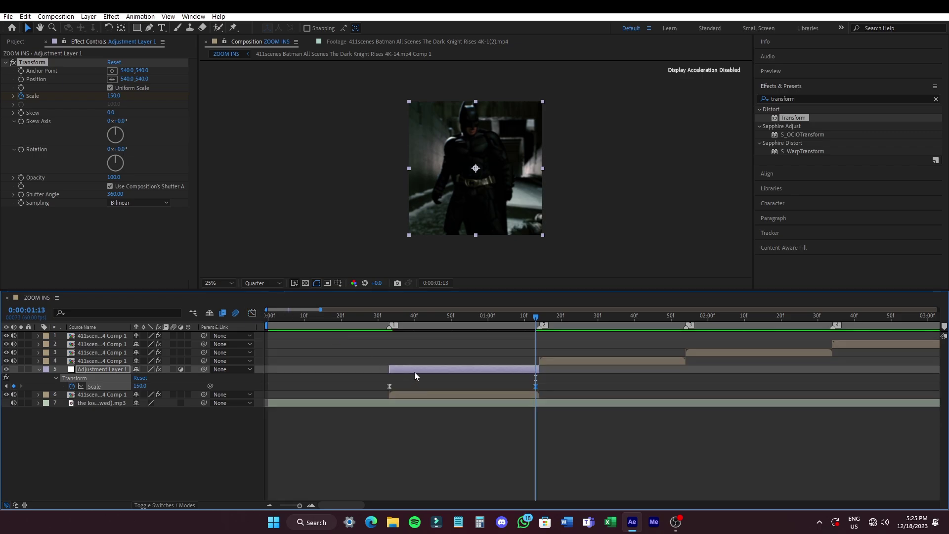
pyautogui.click(415, 372)
pyautogui.press('u')
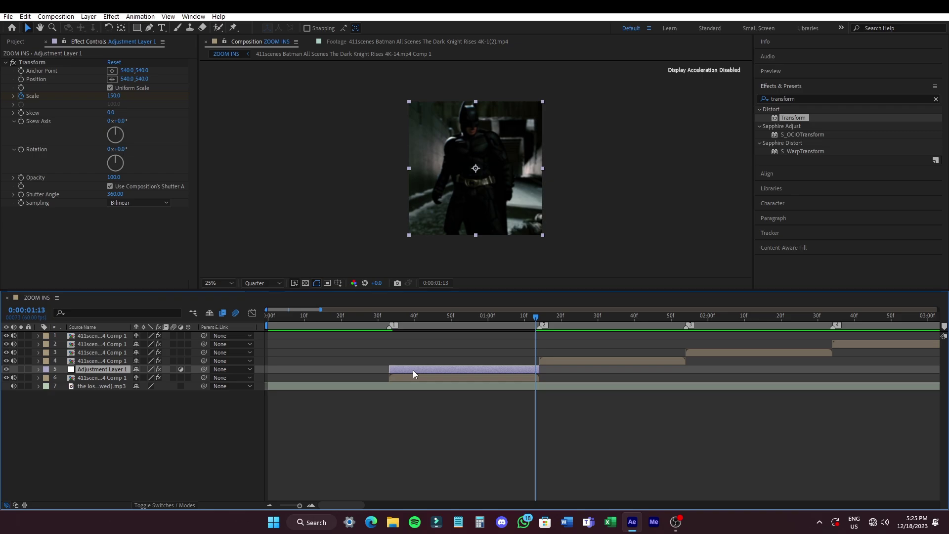
pyautogui.hotkey('ctrl', 'd')
pyautogui.hotkey('ctrl', 'd')
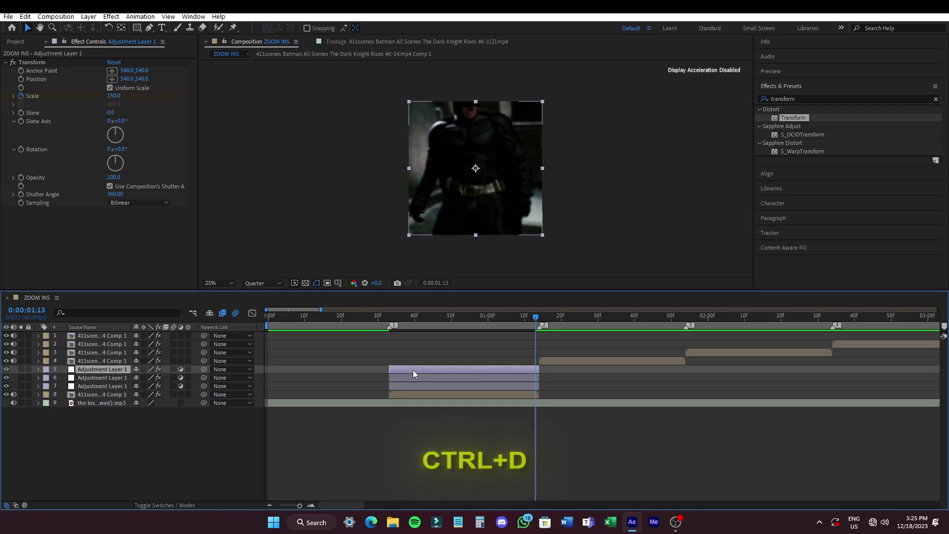
pyautogui.hotkey('ctrl', 'd')
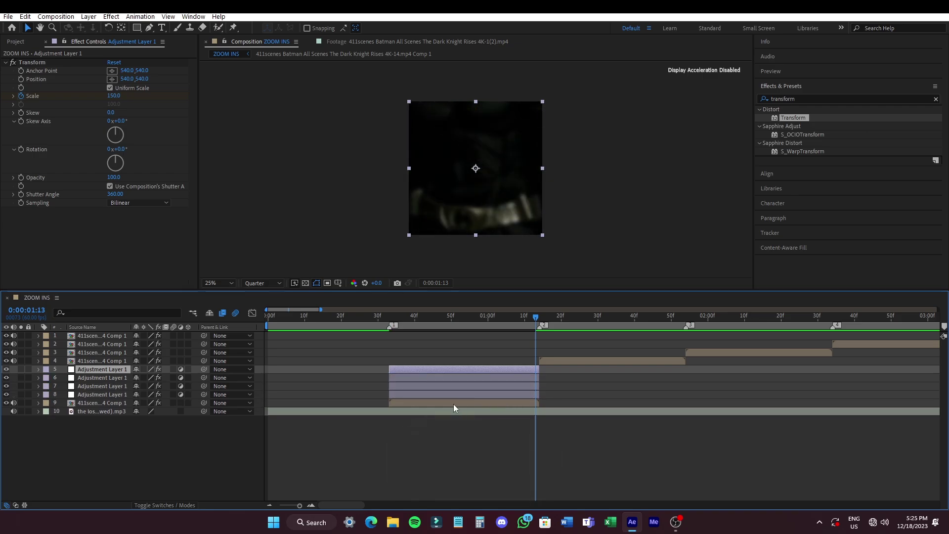
pyautogui.moveTo(98, 394); pyautogui.dragTo(98, 356)
pyautogui.moveTo(99, 394); pyautogui.dragTo(83, 374)
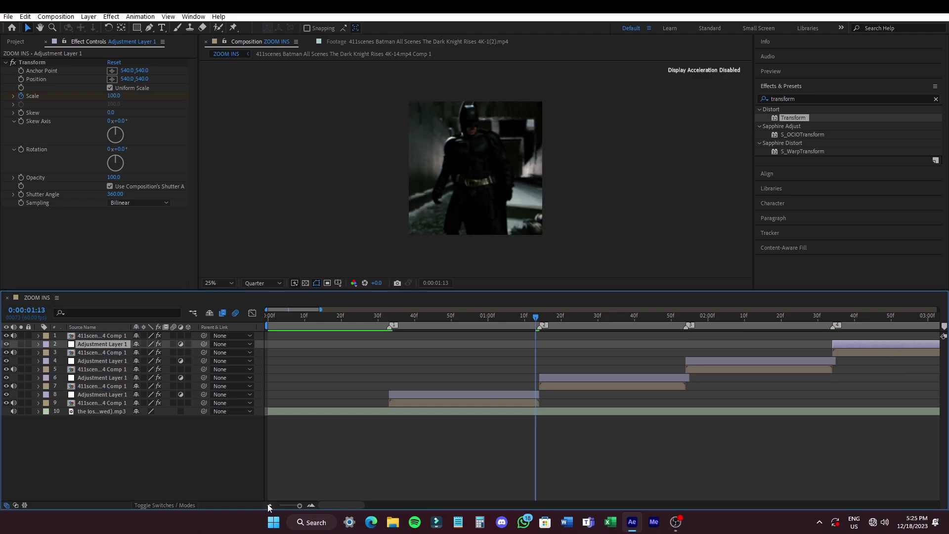